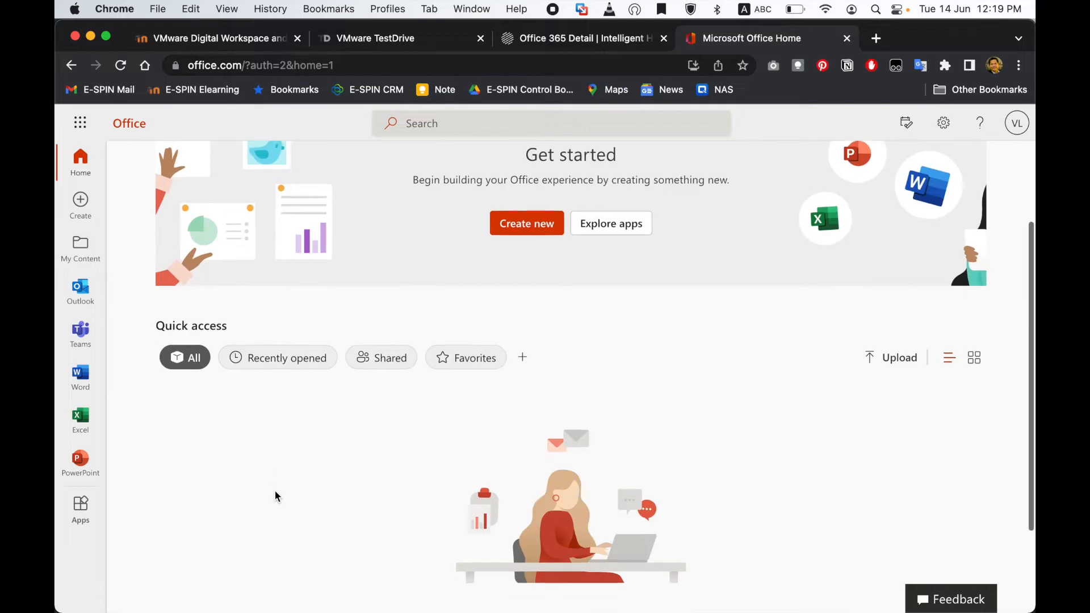
Close the Office 365 detail page and Microsoft Office Home, returning to the VMware TestDrive digital workspace page.
scroll(274, 491, up, 5)
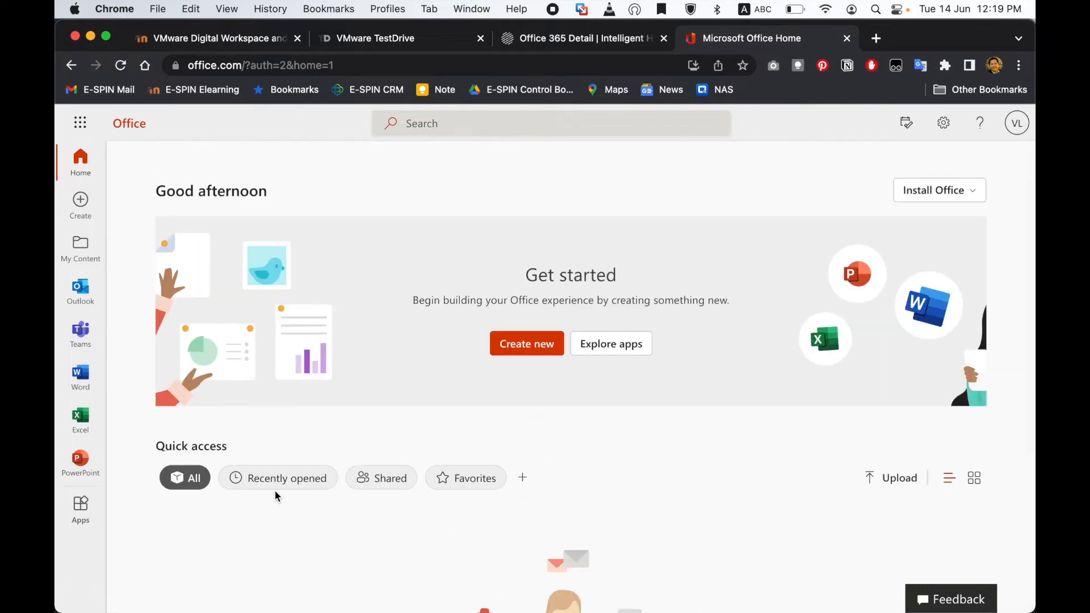
click(588, 45)
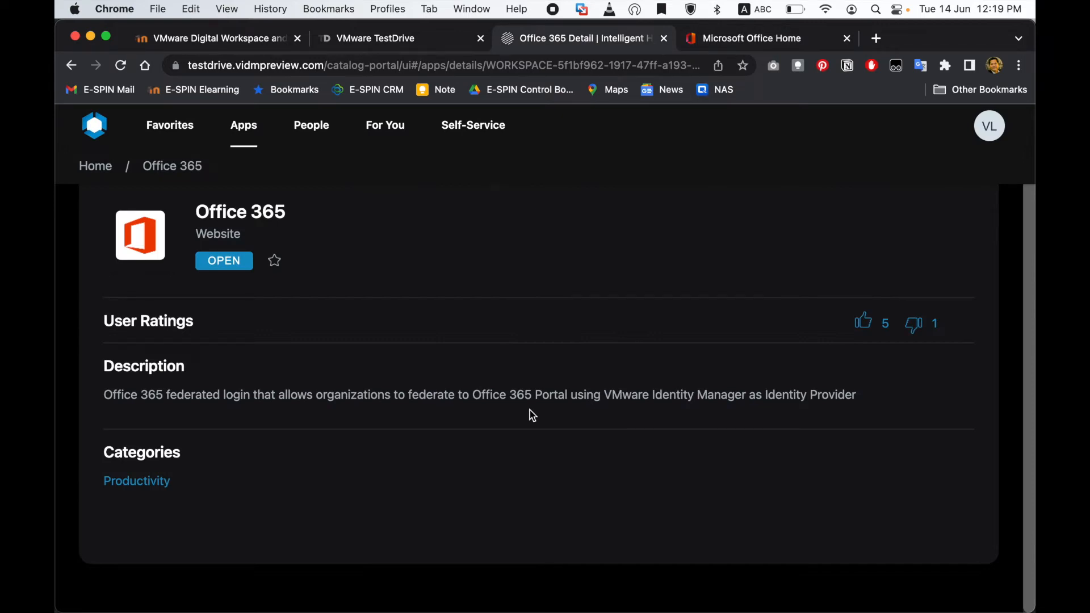
key(super+w)
key(super+w)
scroll(452, 576, down, 1)
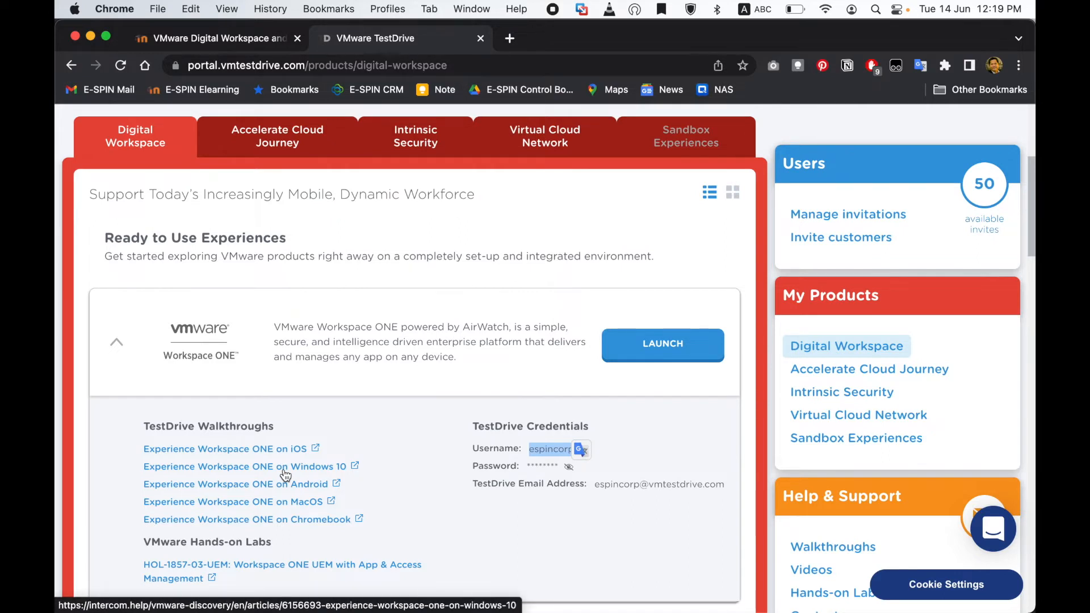
Open the "Experience Workspace ONE on Windows 10" walkthrough in a new tab and switch to it.
right_click(315, 471)
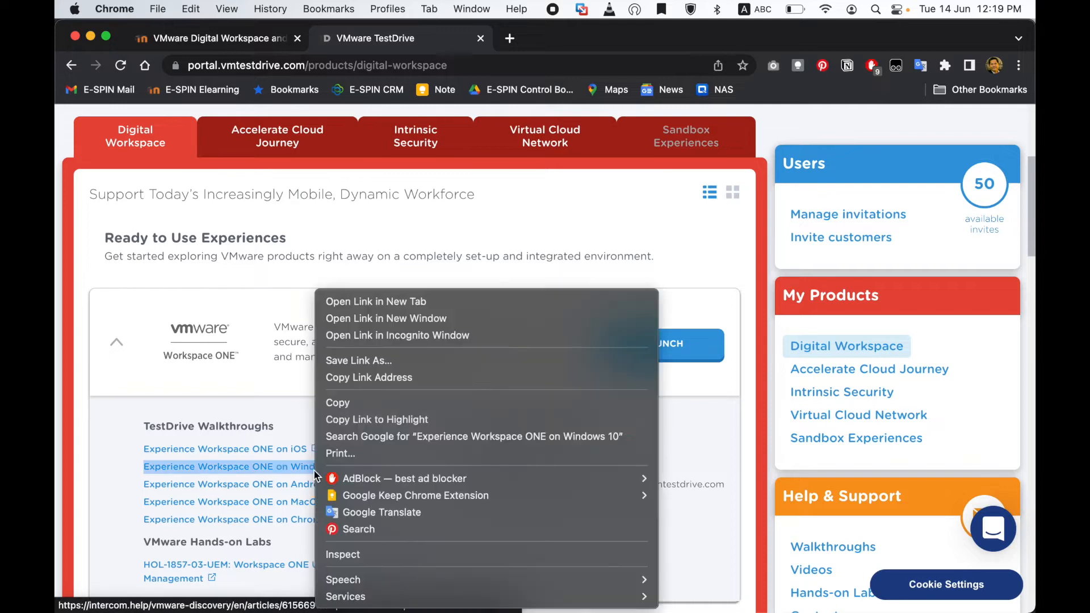
click(444, 301)
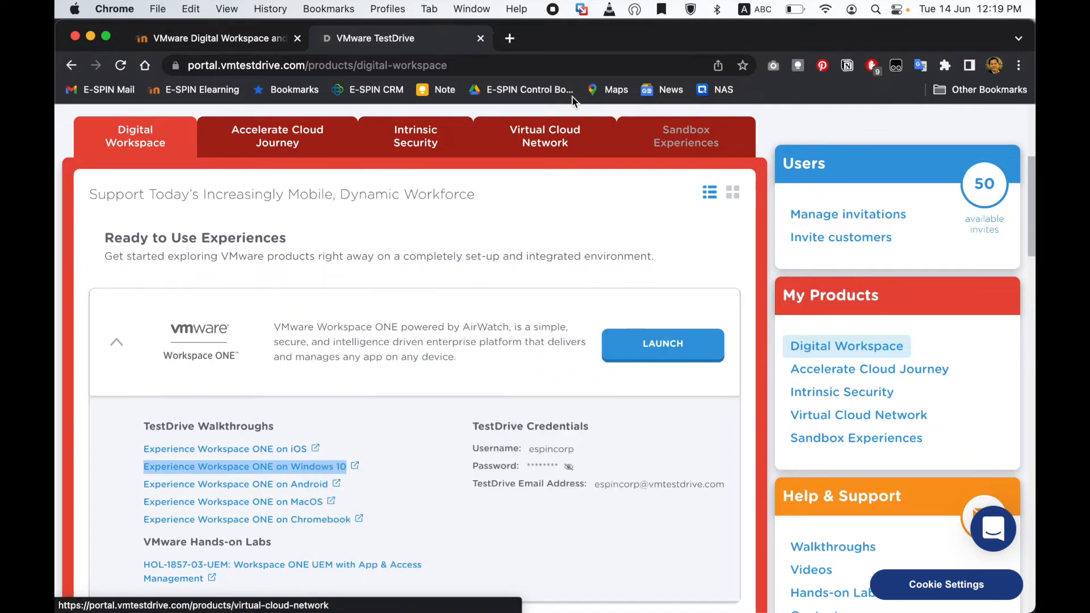
click(565, 40)
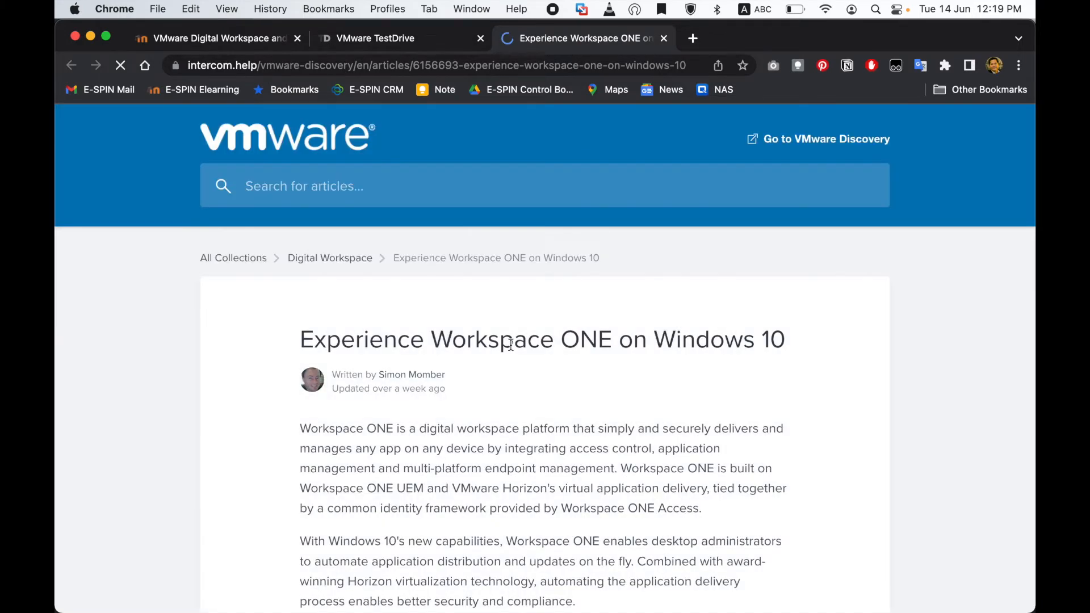
Examine the walkthrough's overview, covering its four sections from device enrollment to Enterprise Wipe.
scroll(511, 344, down, 10)
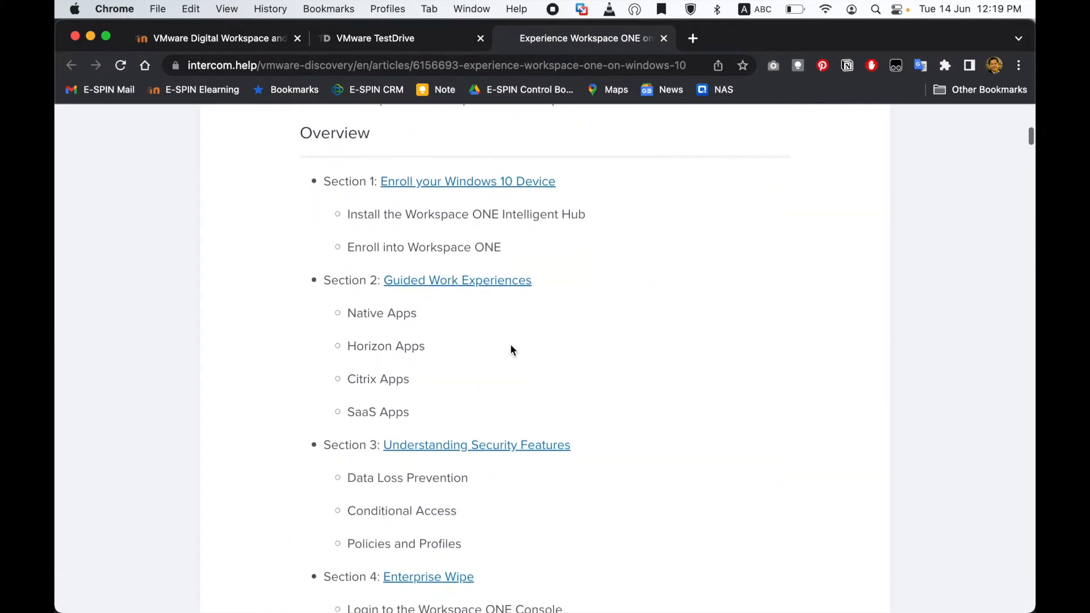
scroll(511, 347, up, 4)
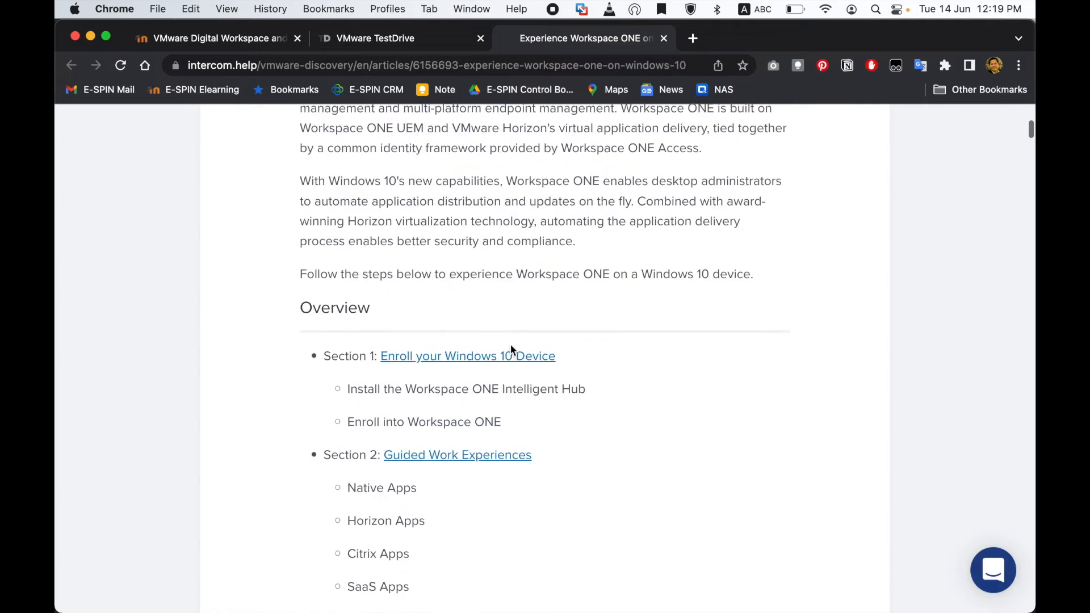
triple_click(504, 397)
scroll(484, 418, down, 2)
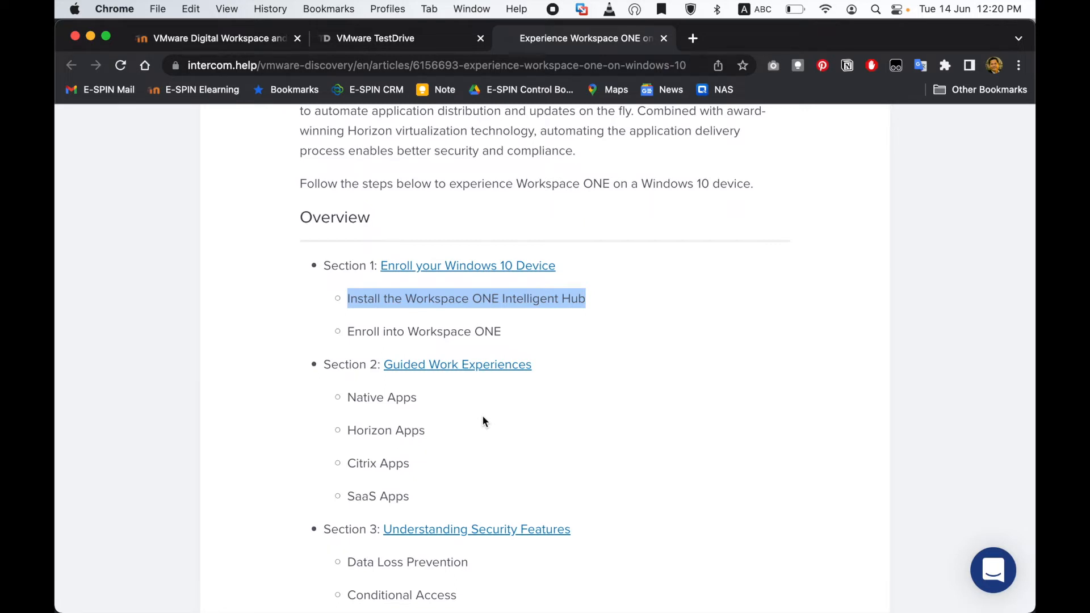
scroll(483, 419, down, 2)
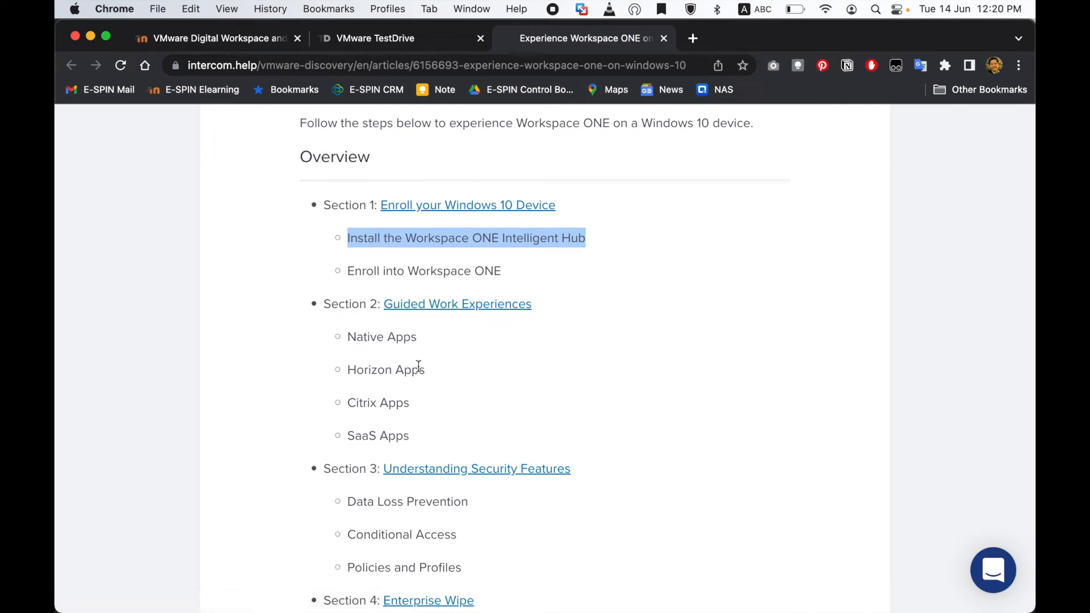
scroll(411, 390, down, 5)
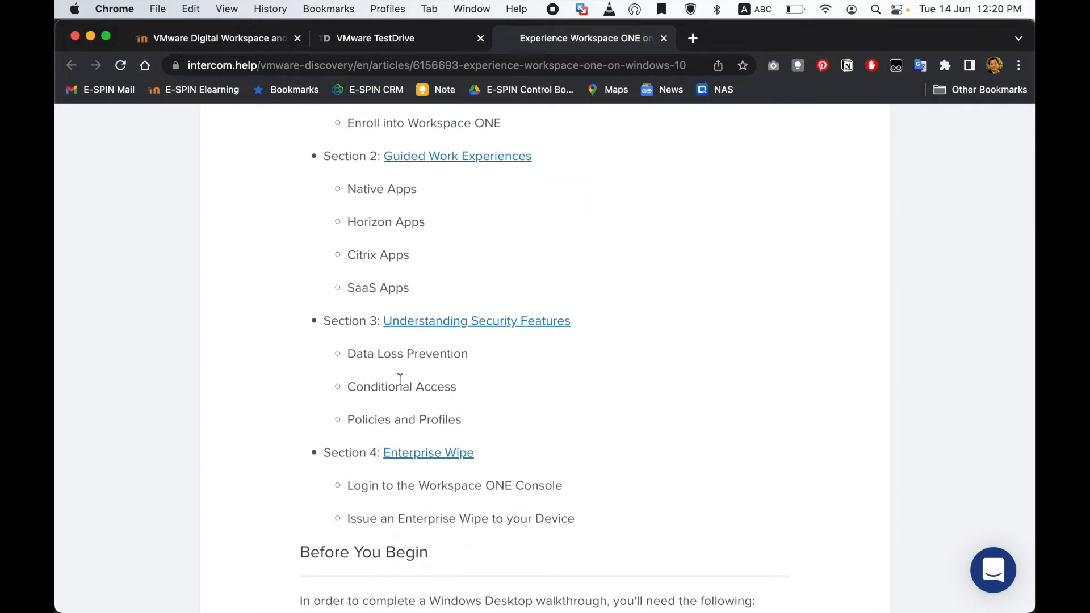
scroll(399, 393, down, 1)
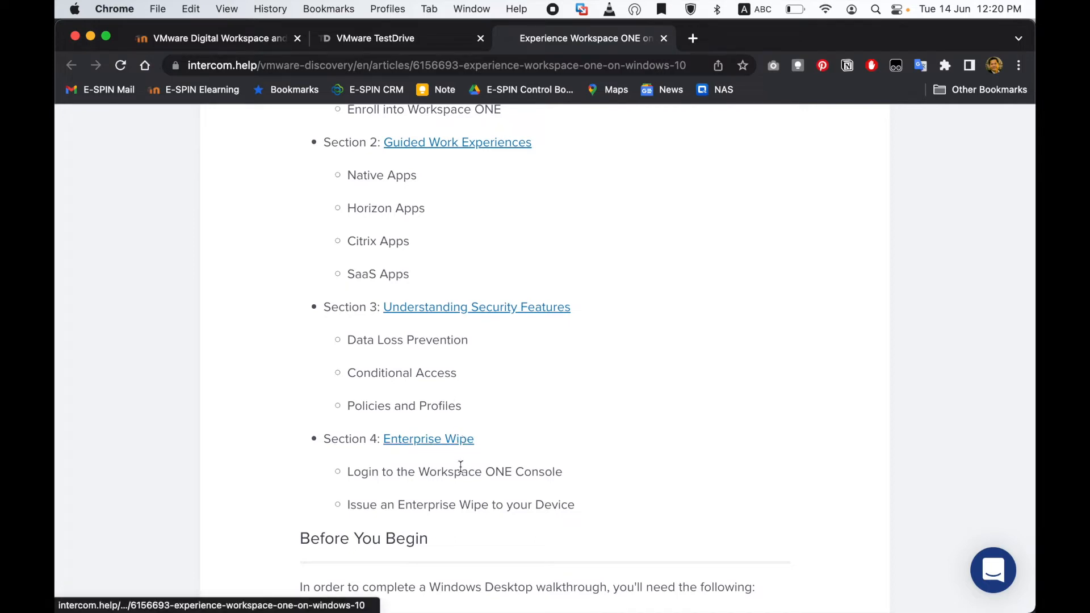
scroll(458, 472, down, 2)
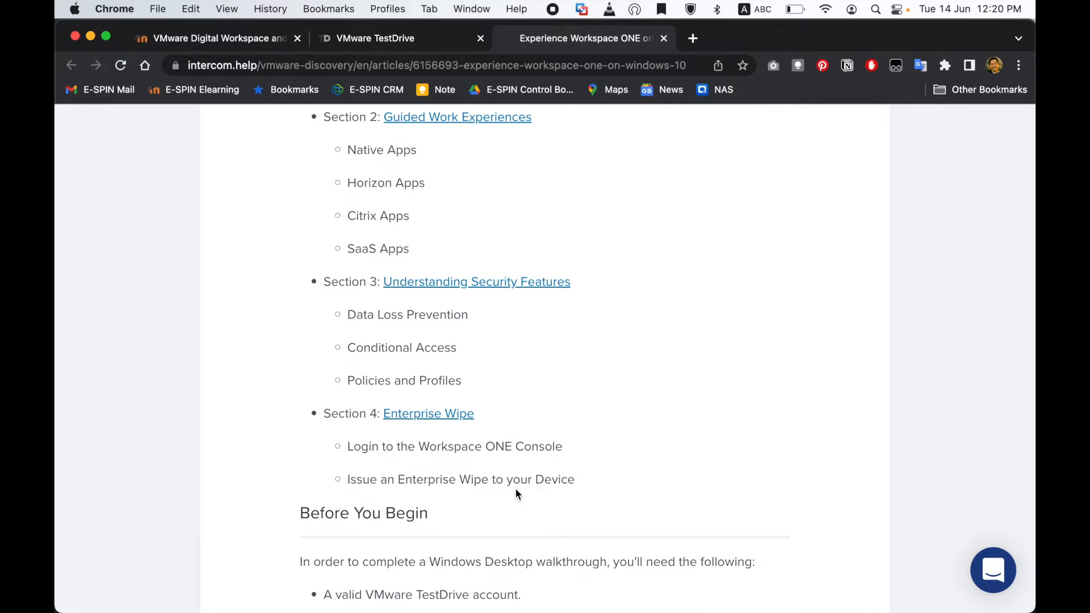
scroll(516, 493, down, 3)
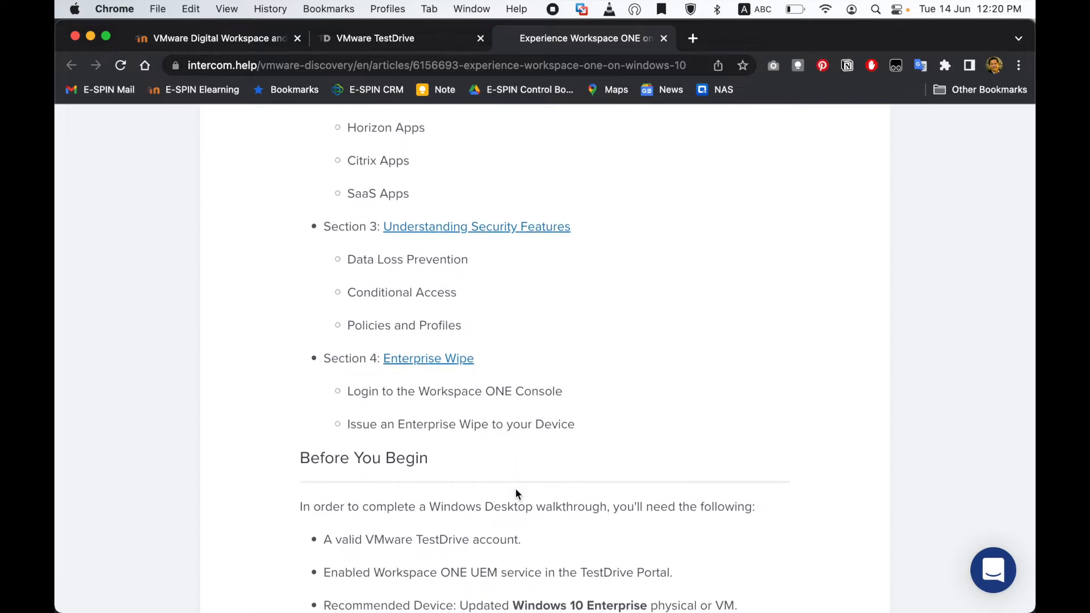
scroll(515, 492, up, 3)
scroll(516, 489, down, 5)
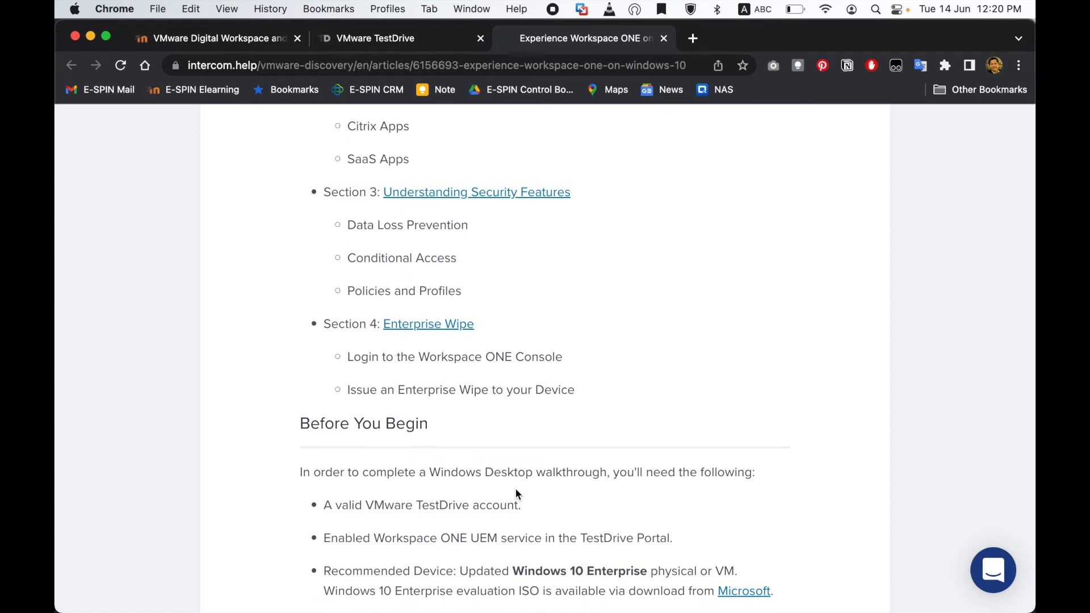
scroll(516, 488, up, 8)
scroll(515, 488, down, 1)
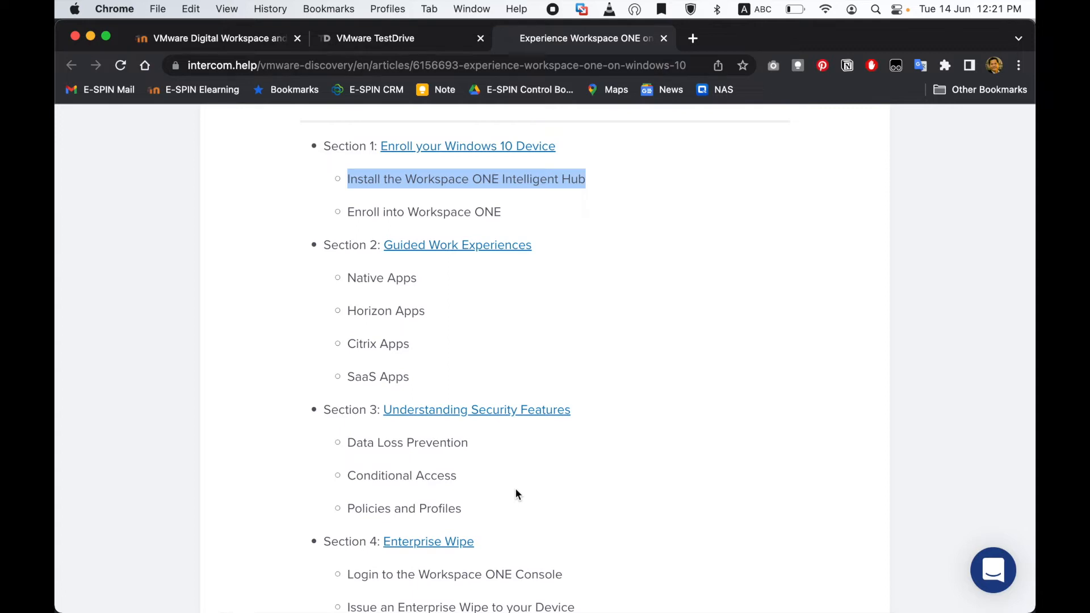
scroll(657, 469, down, 1)
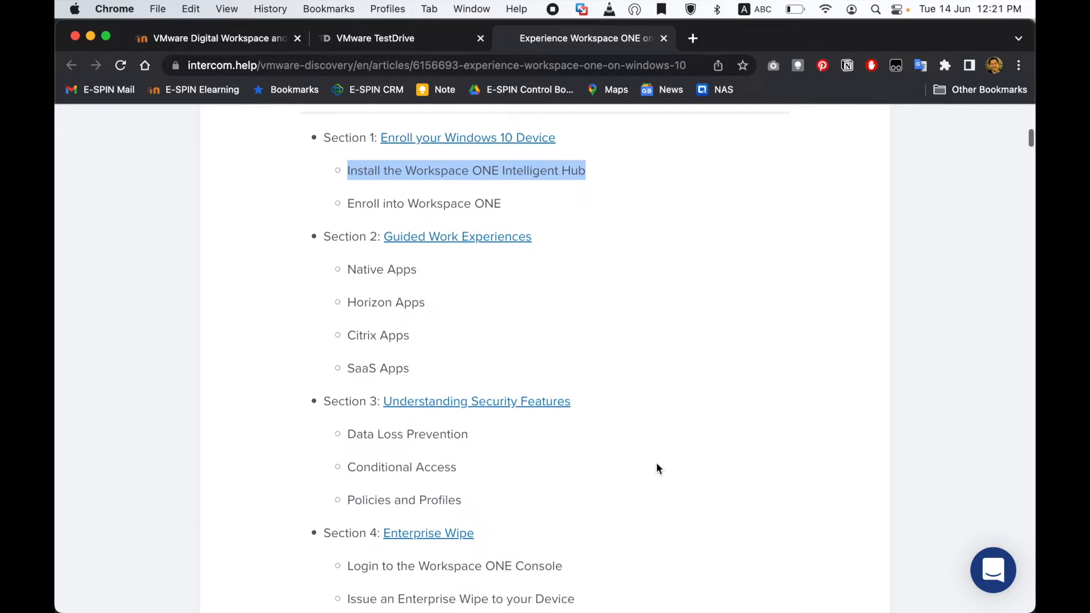
scroll(656, 469, up, 3)
Read the prerequisites and the Section 1 instructions for installing the Intelligent Hub and enrolling the Windows 10 device.
scroll(657, 464, down, 9)
scroll(657, 463, down, 4)
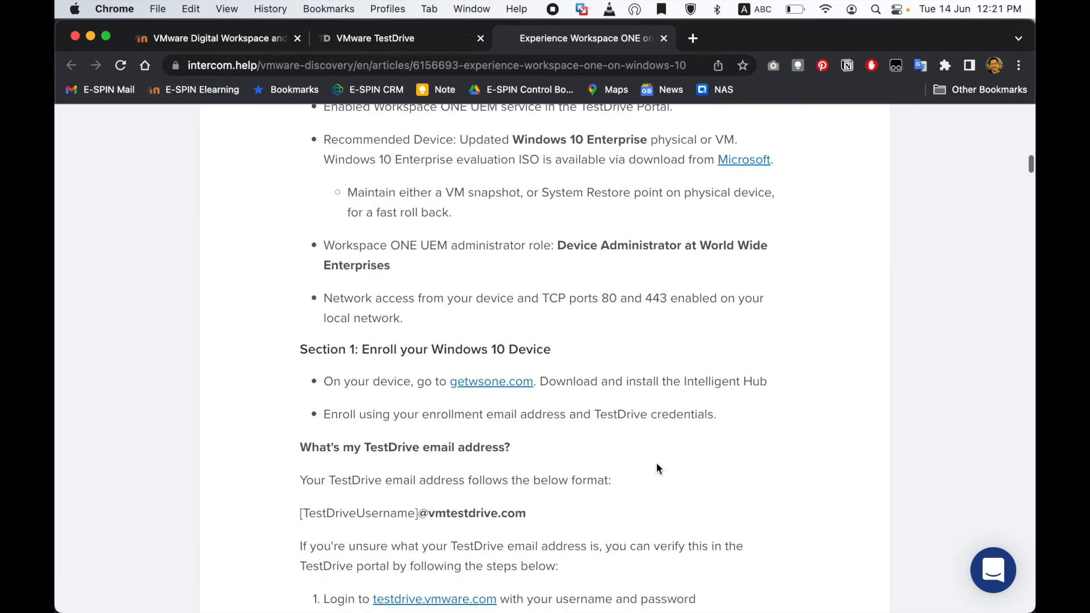
scroll(657, 467, down, 2)
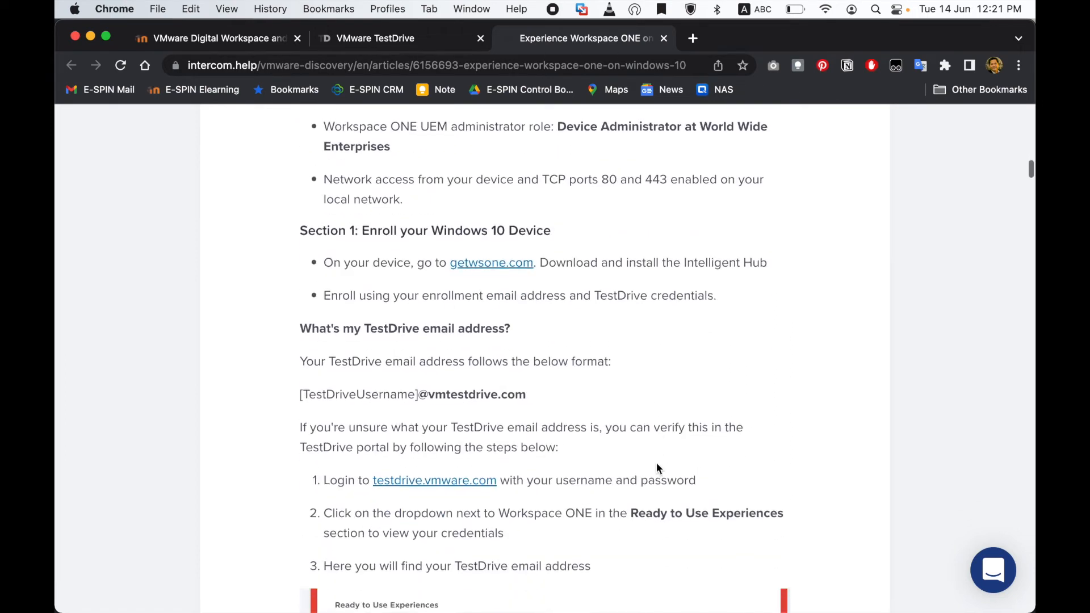
scroll(657, 465, down, 1)
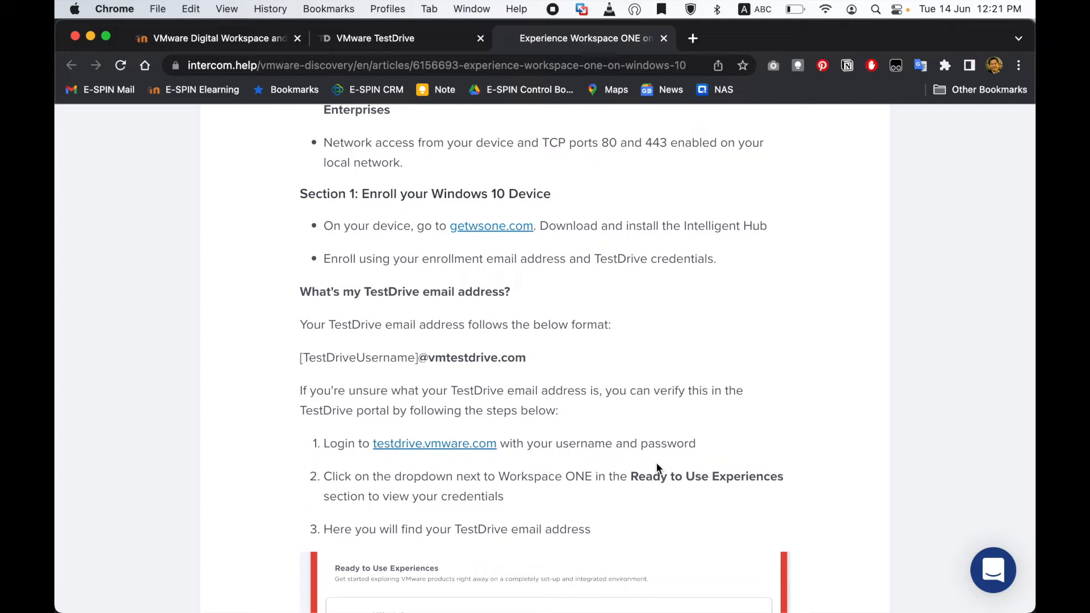
scroll(656, 466, down, 1)
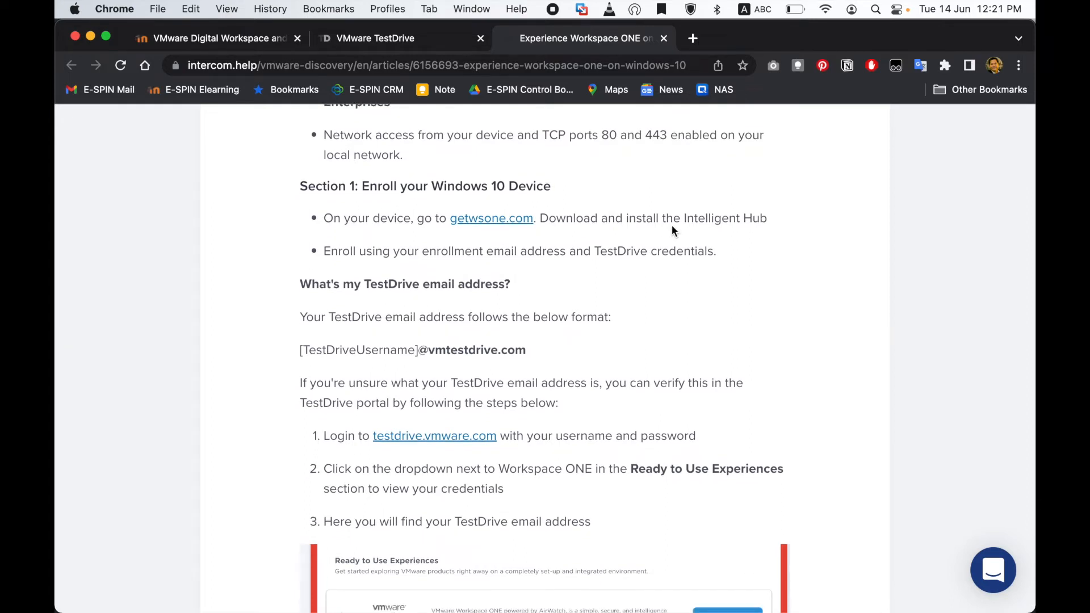
drag(684, 220, 768, 219)
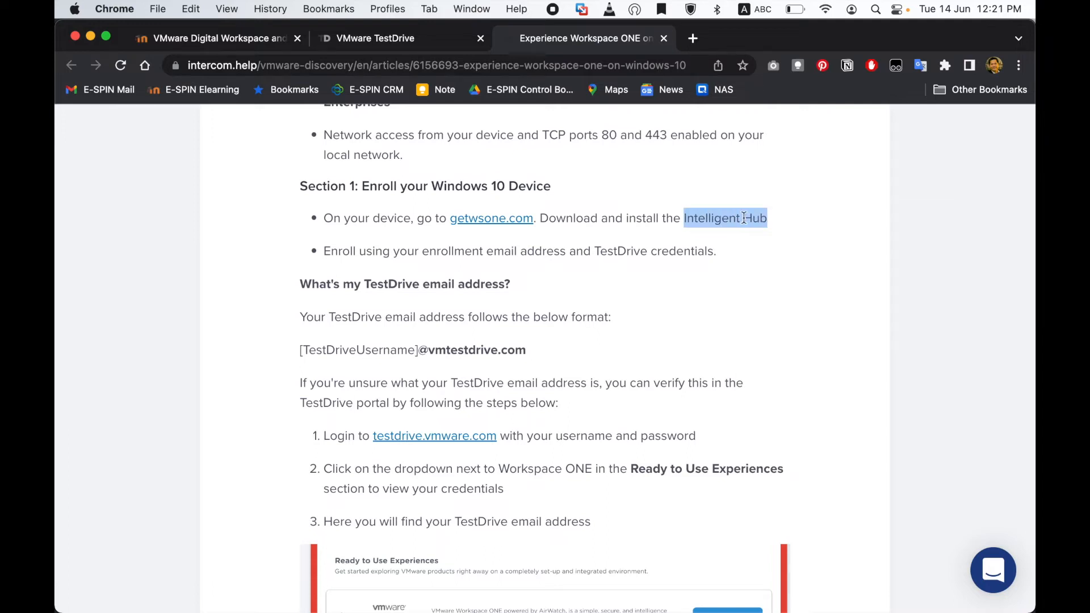
right_click(747, 218)
click(757, 253)
click(671, 259)
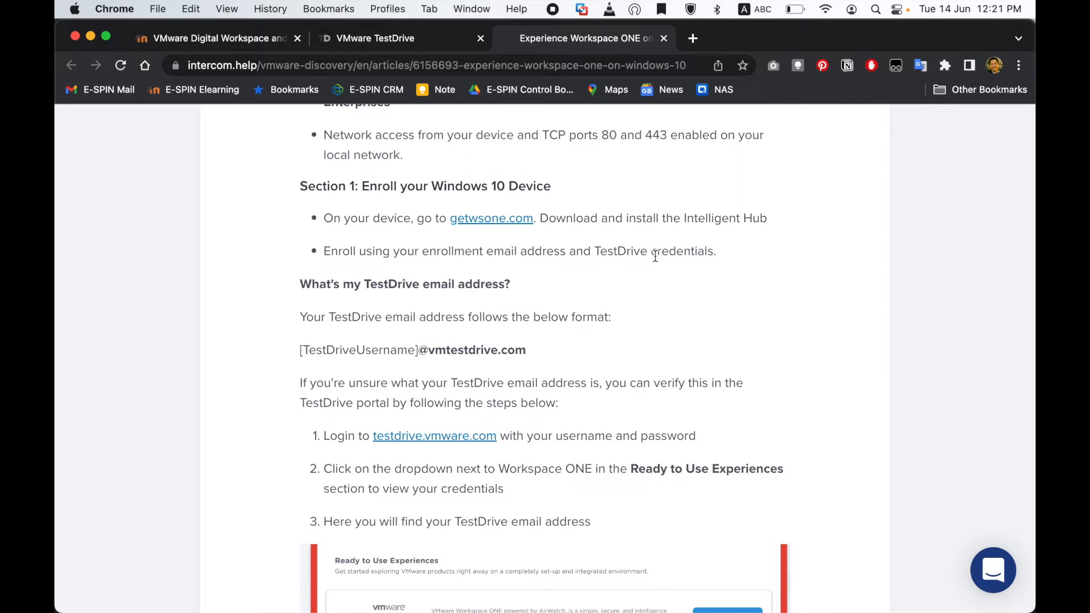
Review the walkthrough's explanation of the TestDrive email address format and where to find the address in the portal.
scroll(655, 256, down, 3)
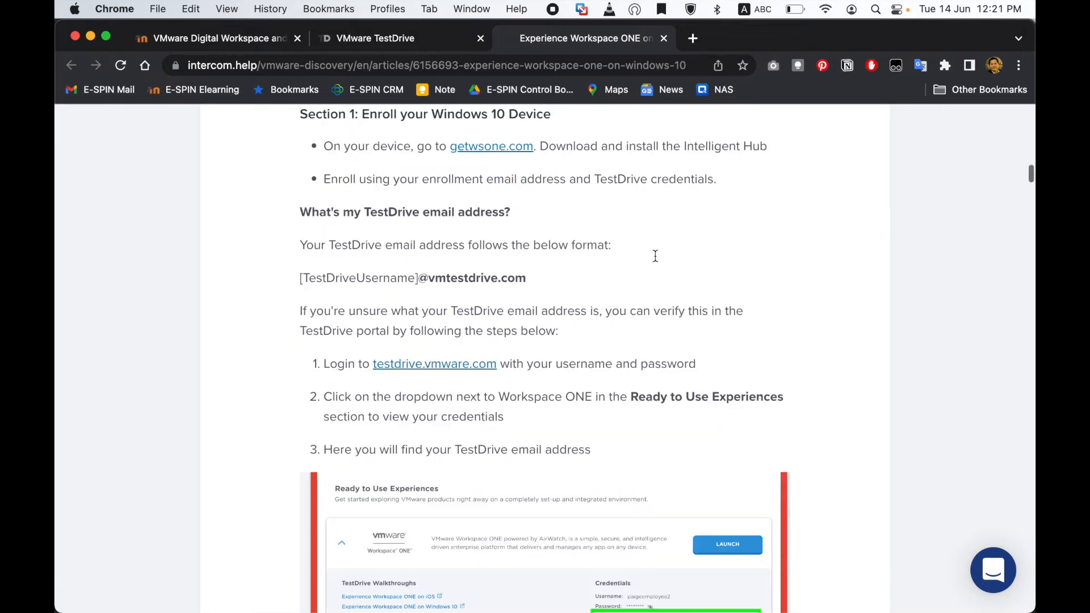
scroll(655, 255, up, 2)
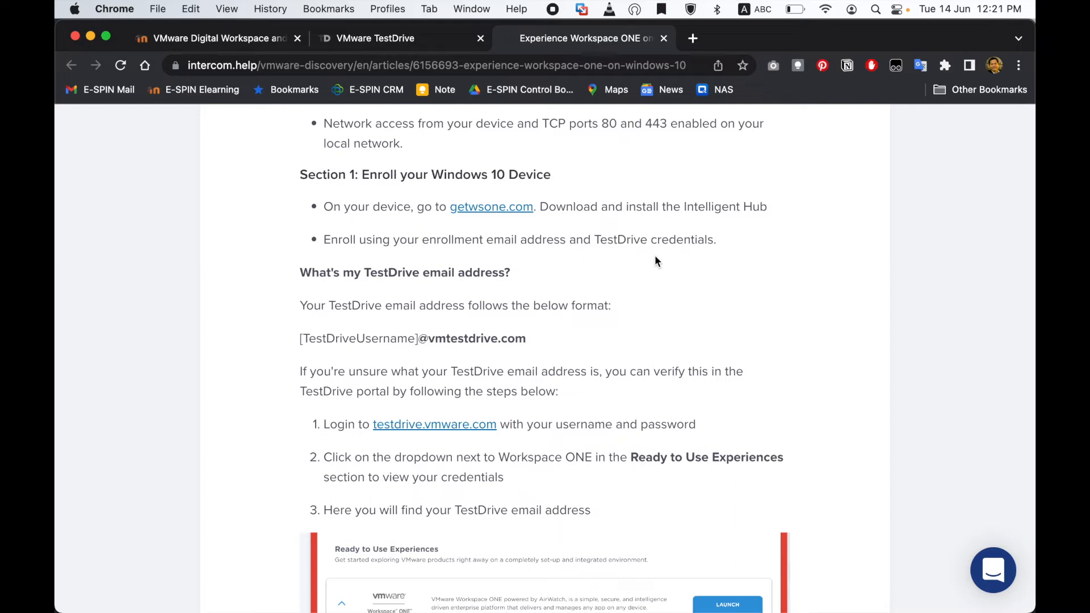
scroll(655, 262, down, 5)
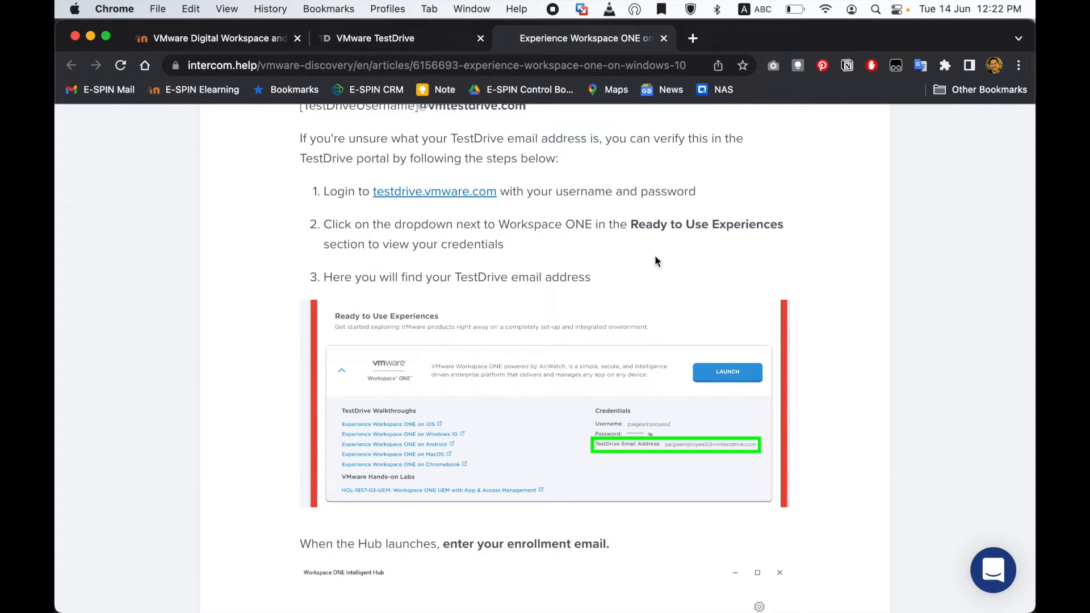
scroll(655, 261, up, 2)
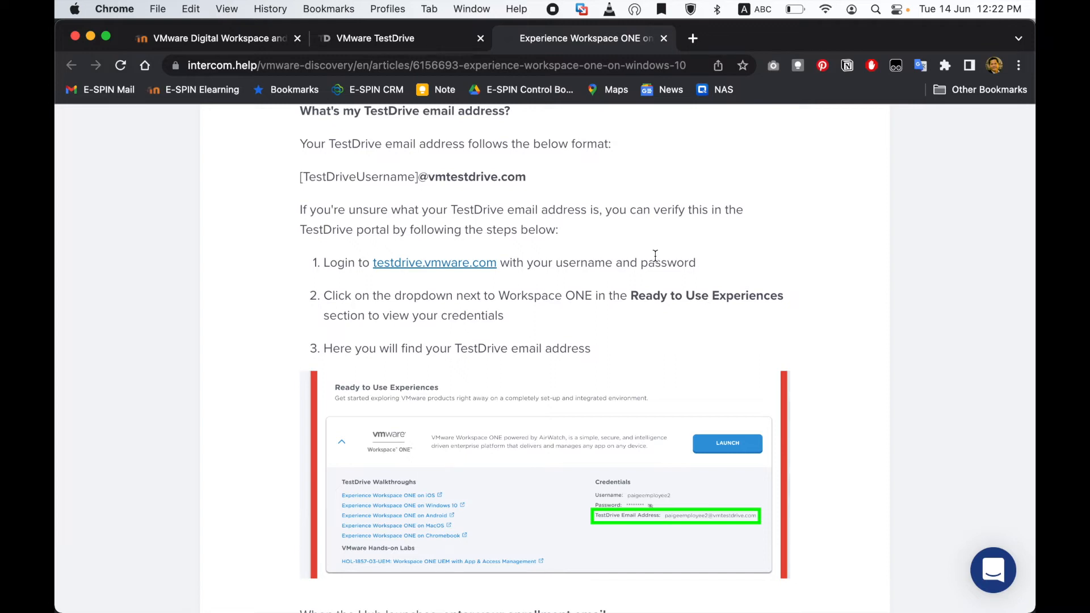
scroll(655, 256, up, 5)
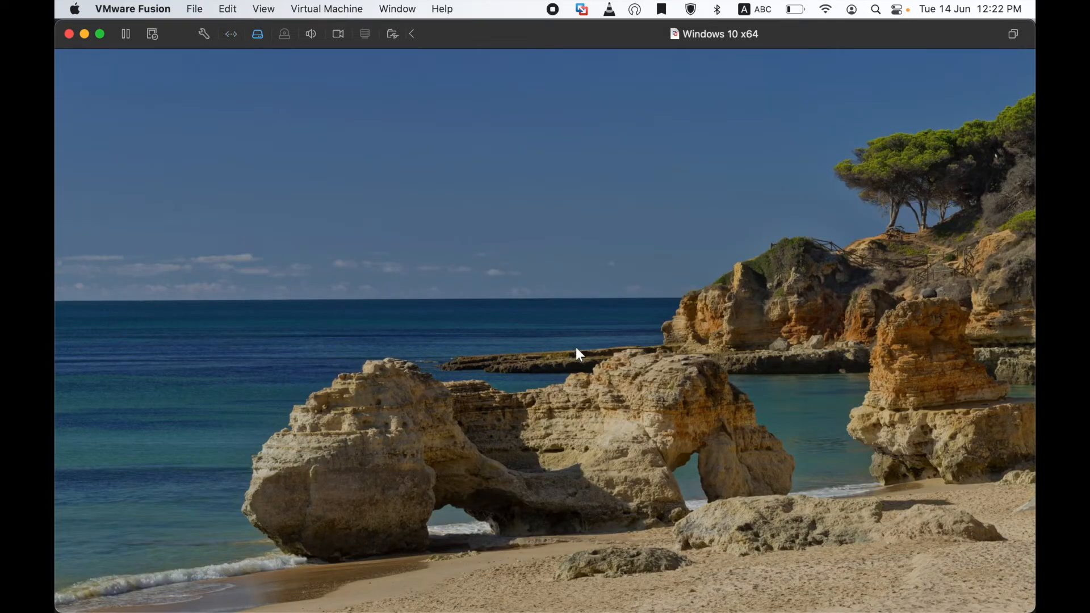
Switch to the Windows 10 x64 virtual machine in VMware Fusion and sign in to the Admin account with its password.
click(497, 410)
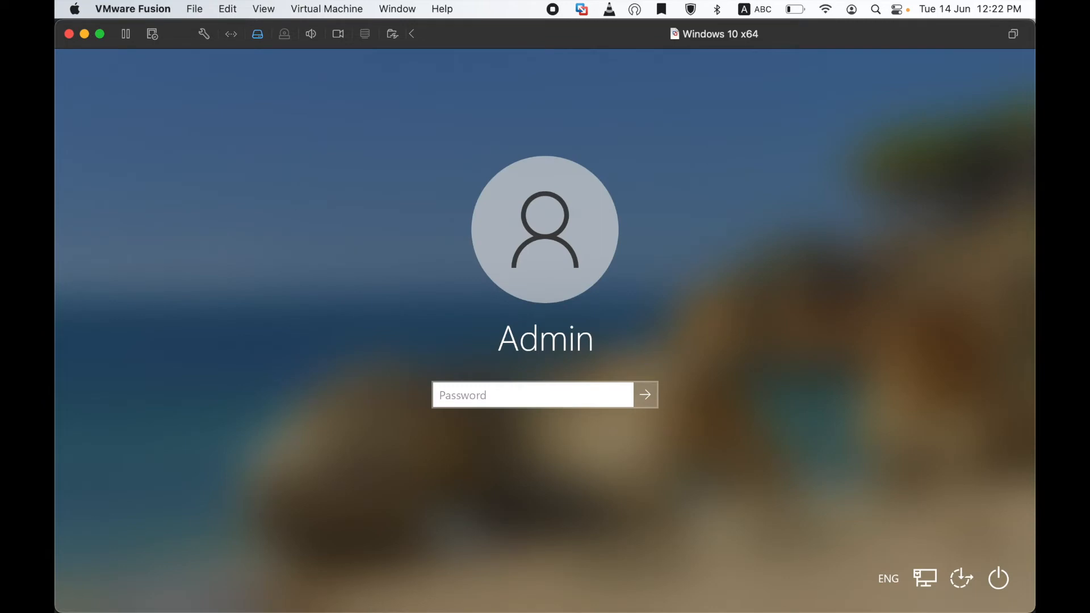
text(•••••••)
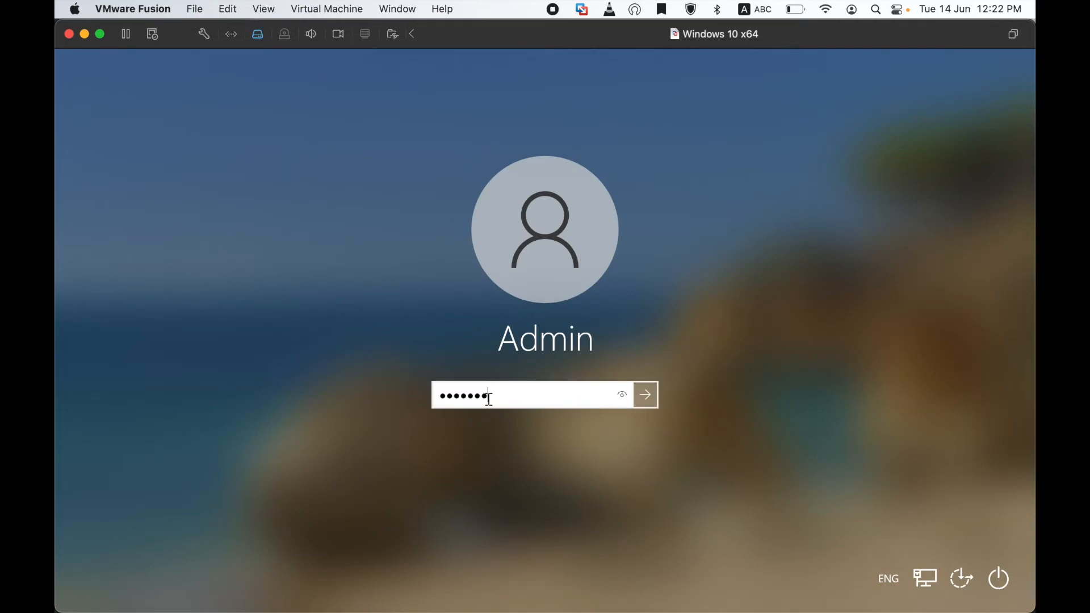
key(Return)
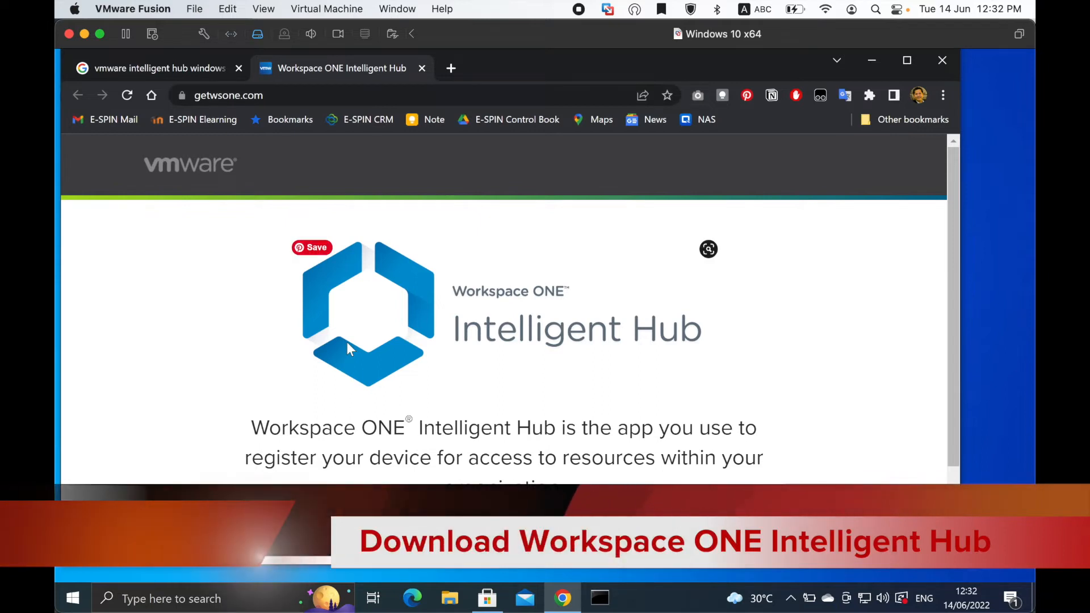
Download the Workspace ONE Intelligent Hub for Windows 10 from getwsone.com and run AirwatchAgent.msi, proceeding to the license agreement.
scroll(348, 344, down, 2)
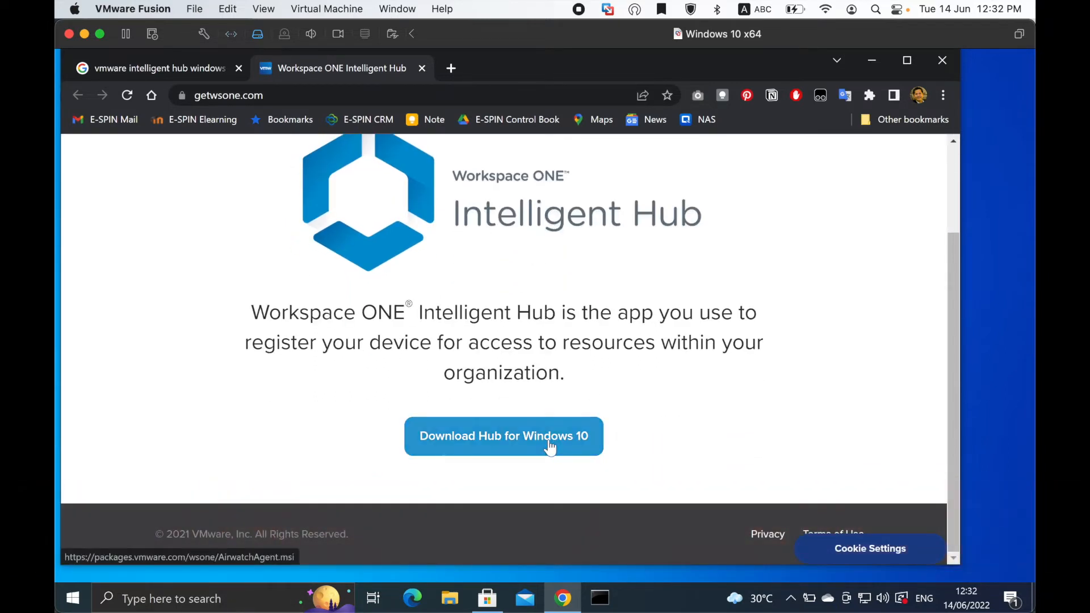
click(549, 448)
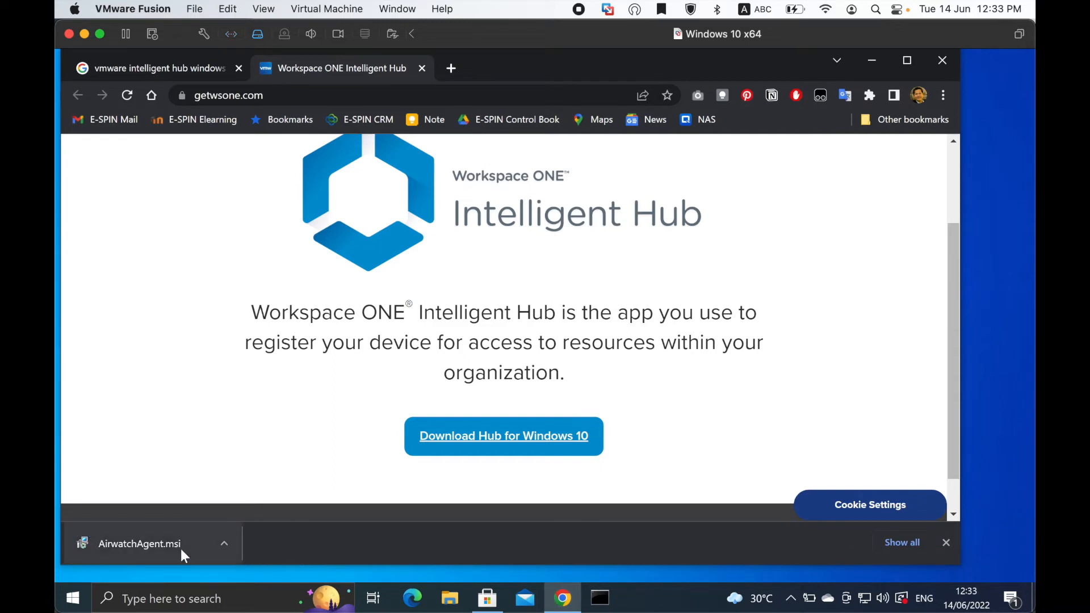
click(181, 550)
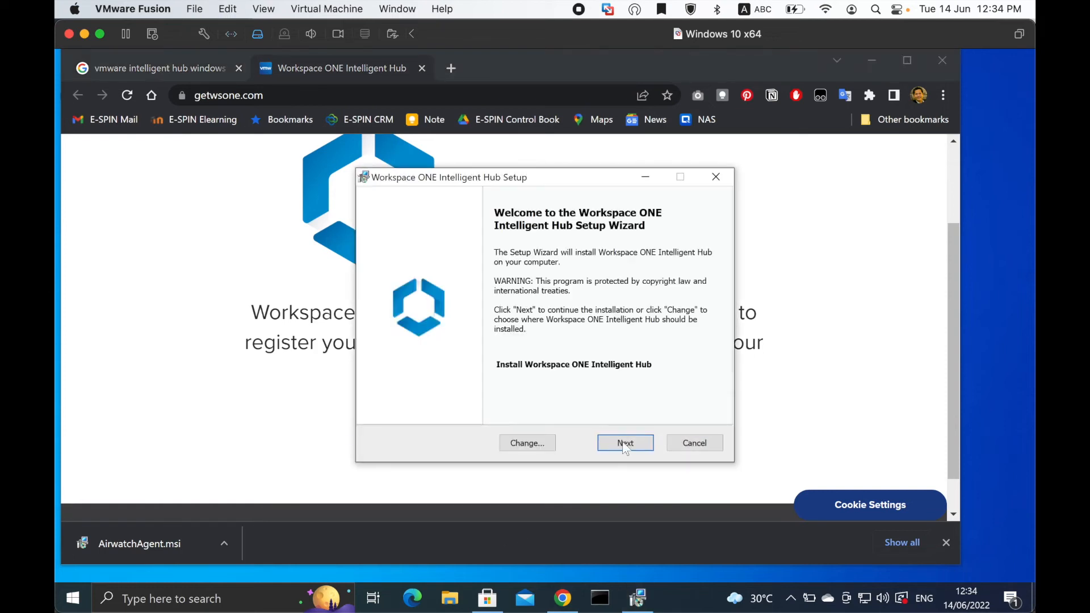
click(622, 448)
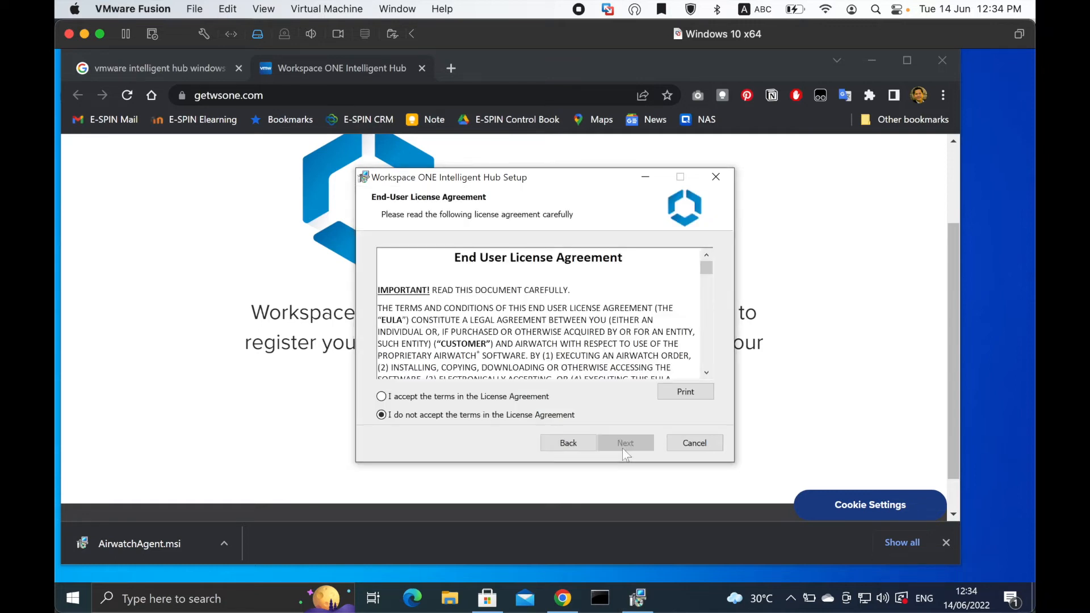
Accept the End User License Agreement terms and install Workspace ONE Intelligent Hub.
click(532, 398)
click(612, 443)
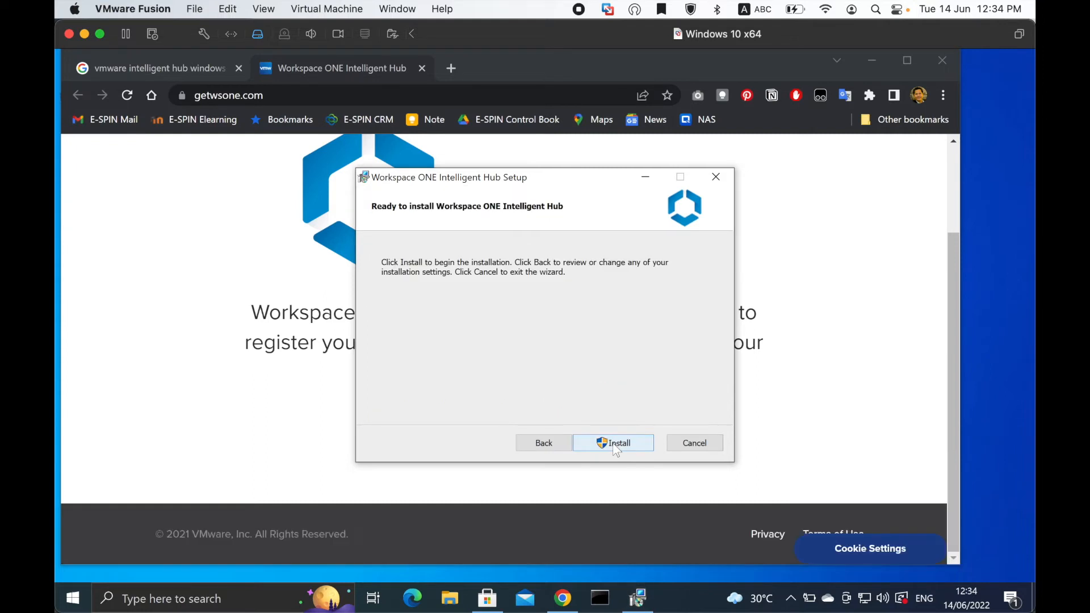
click(613, 445)
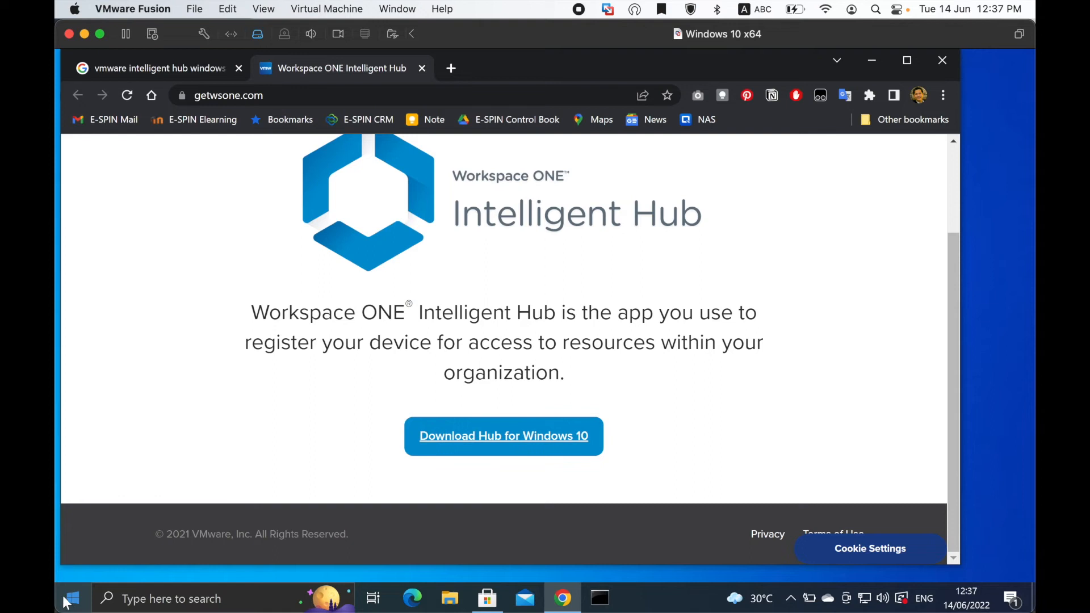
Launch the newly installed Workspace ONE Intelligent Hub and submit the TestDrive email address for enrollment.
click(70, 601)
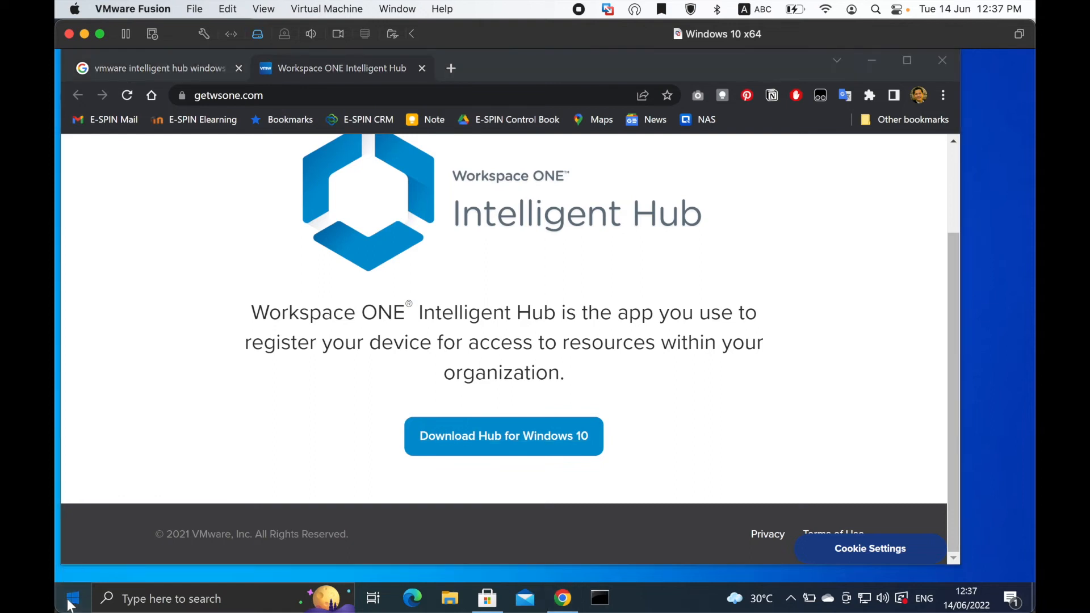
click(71, 599)
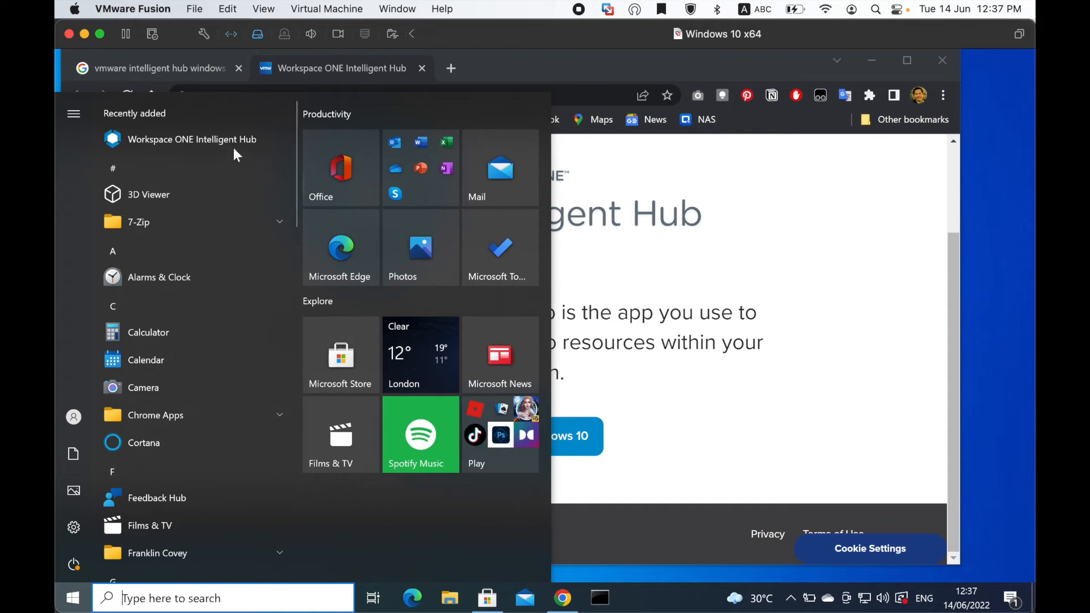
click(218, 139)
click(220, 138)
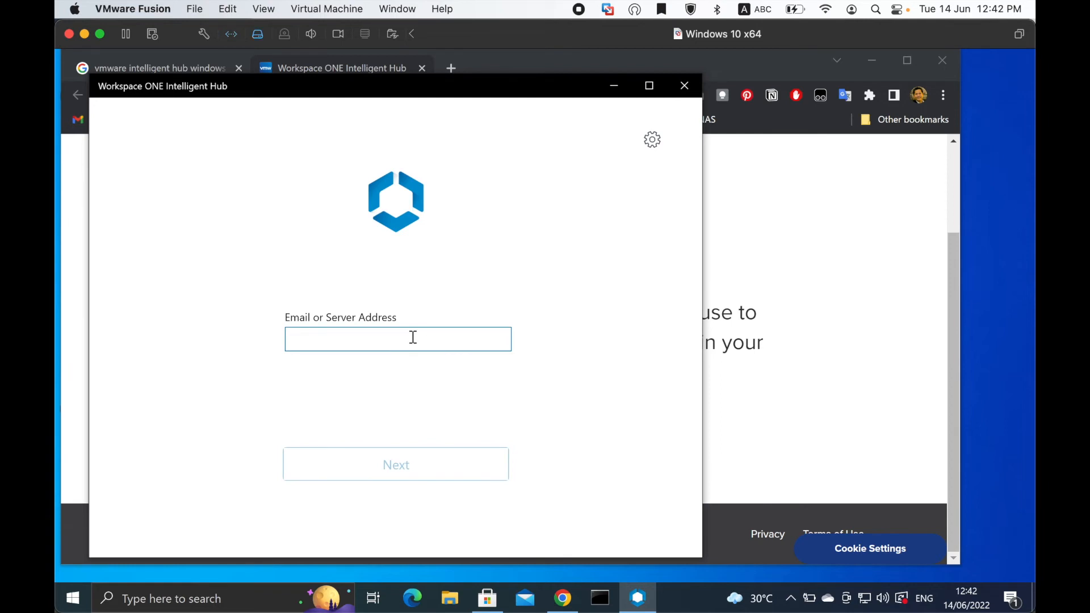
key(ctrl+v)
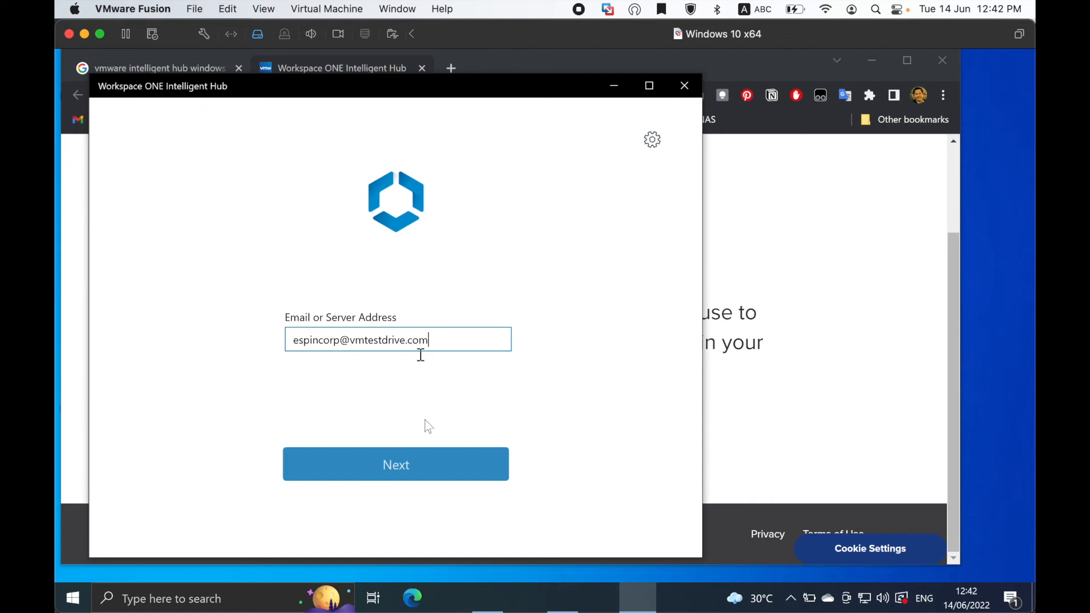
click(410, 465)
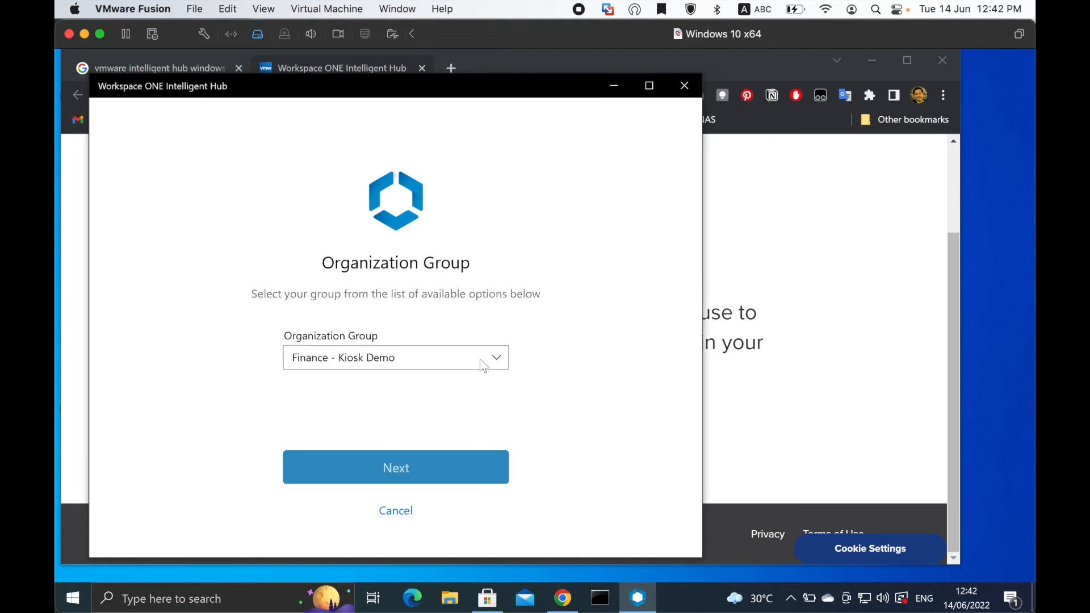
Choose Windows 10 Modern Management as the organization group and continue to the sign-in page.
click(498, 363)
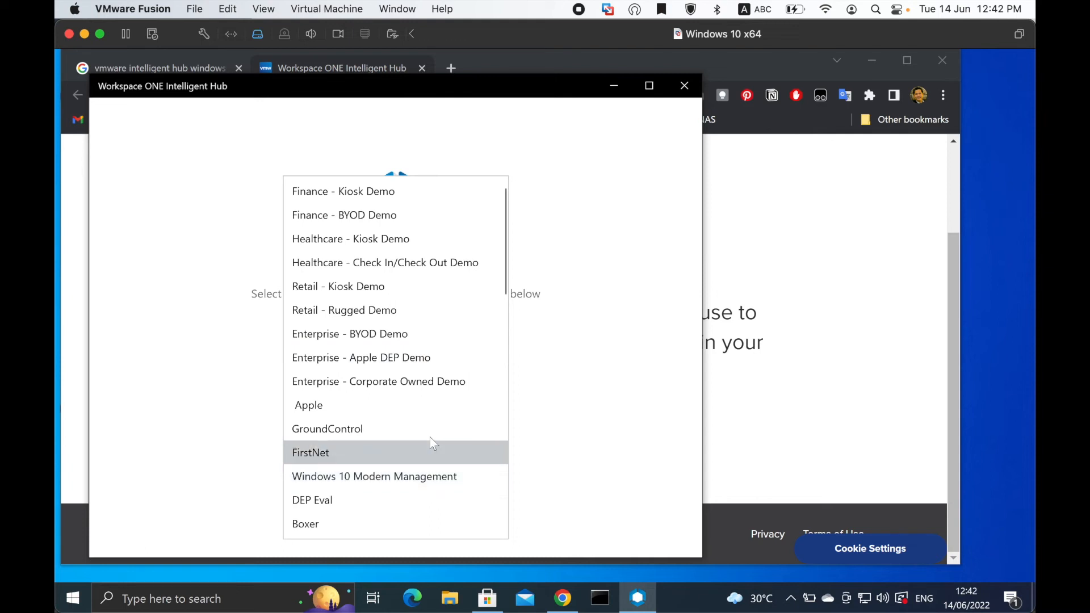
scroll(431, 441, down, 5)
scroll(420, 465, down, 7)
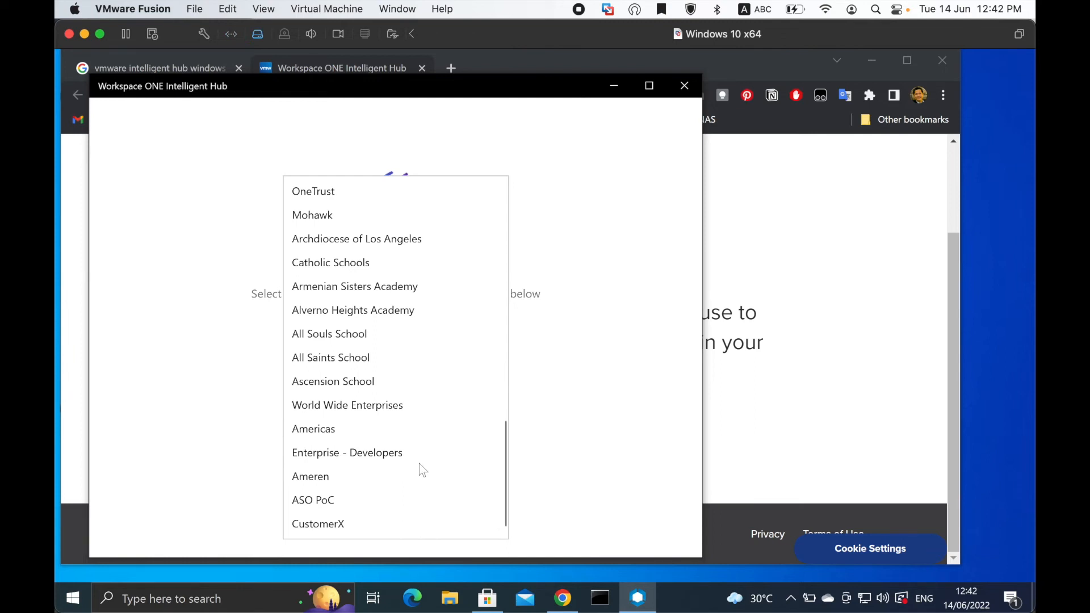
scroll(426, 435, up, 12)
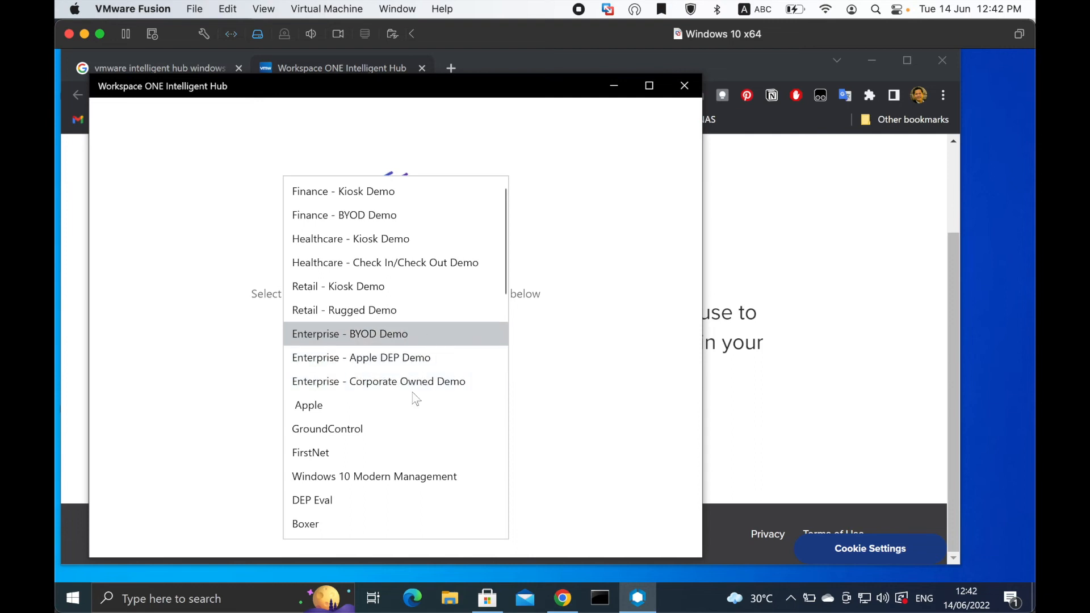
click(397, 482)
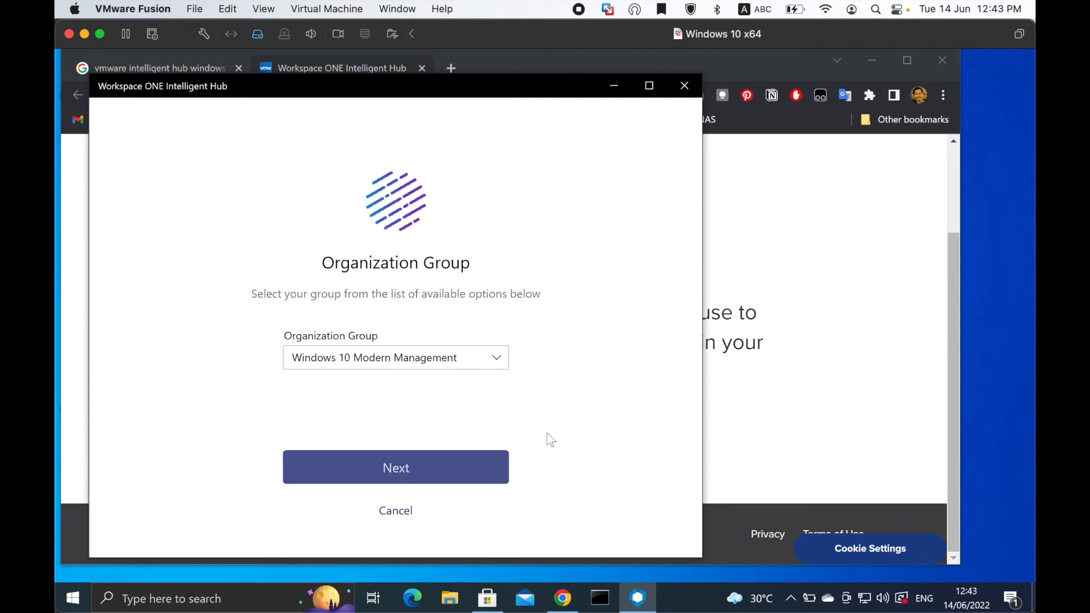
click(463, 473)
Sign in to Workspace ONE with the TestDrive username and the account password.
text(espincorp)
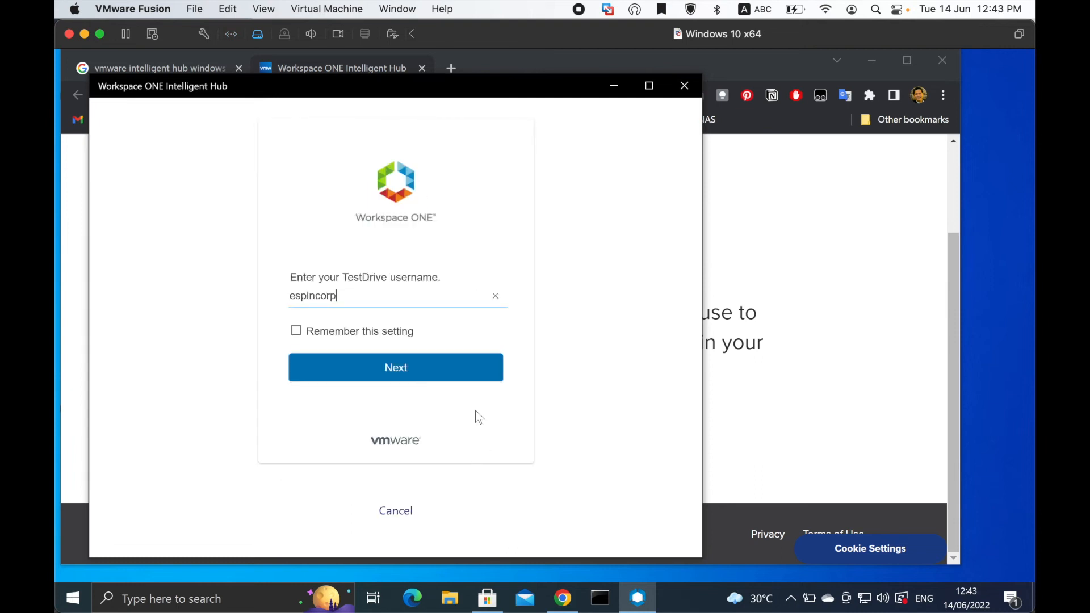
click(441, 376)
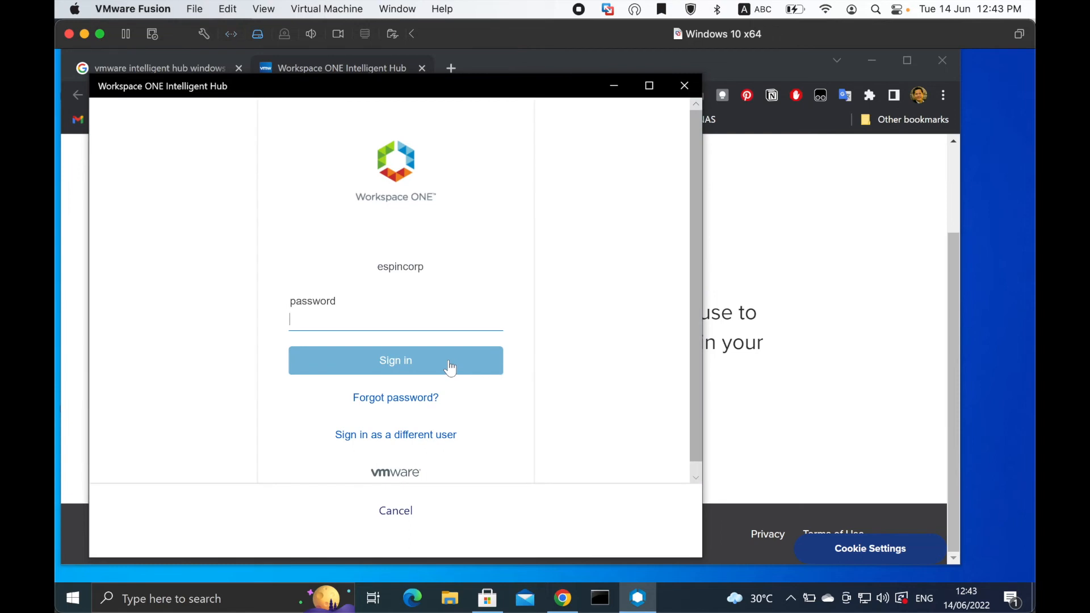
text(•••••)
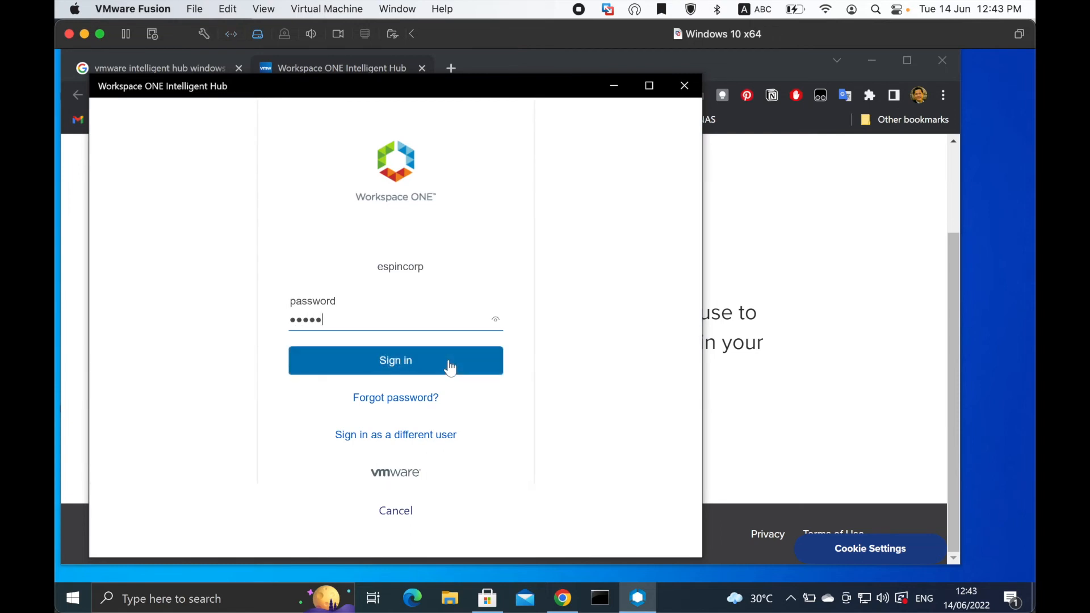
text(••••)
click(450, 368)
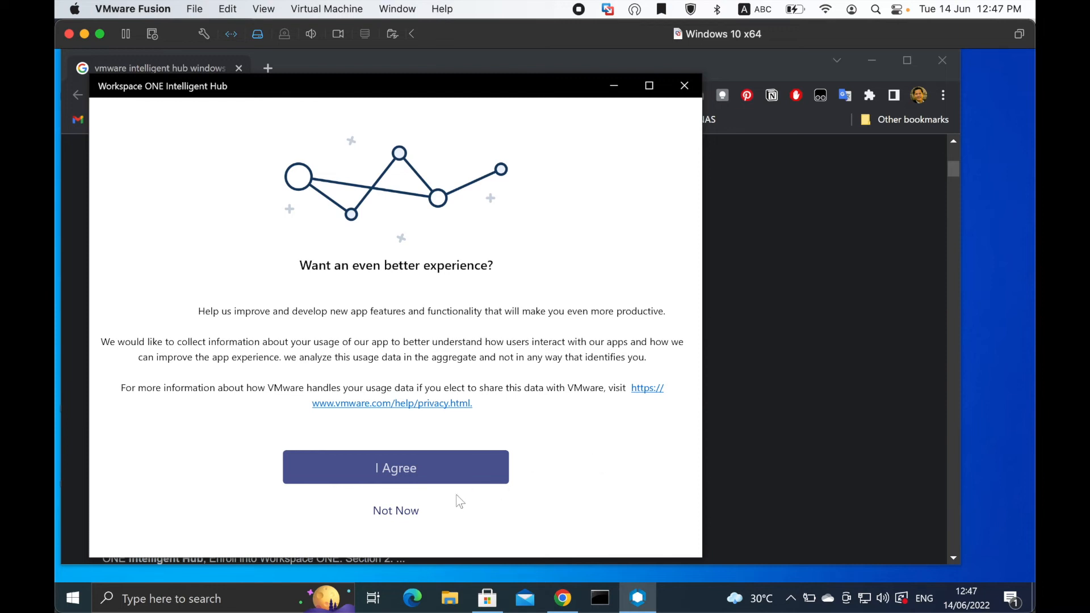
Decline usage data sharing, complete the enrollment, and get started in the Hub while apps continue downloading.
click(396, 511)
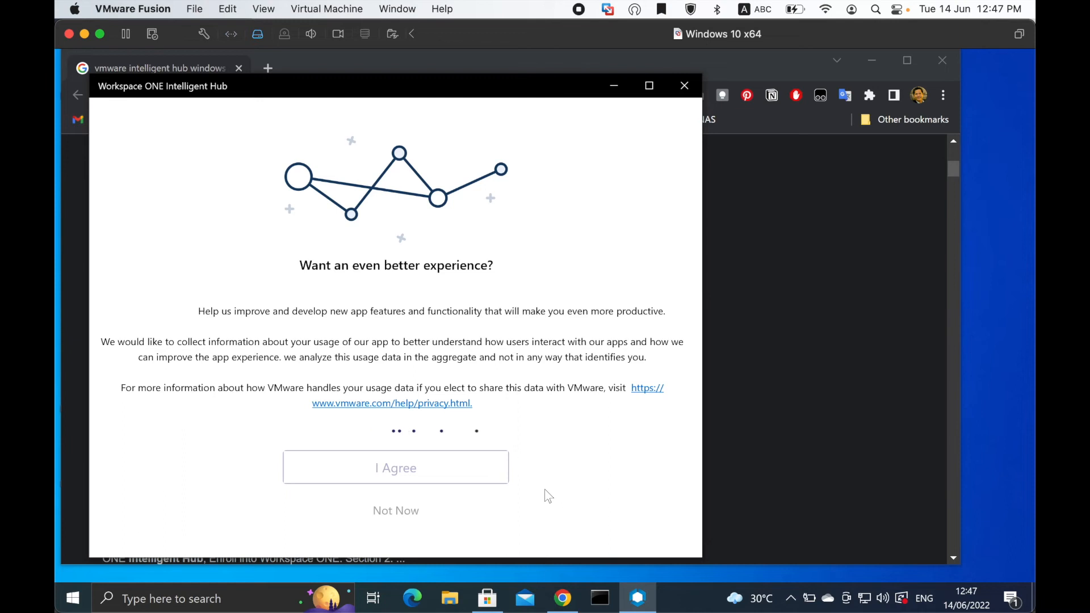
click(460, 474)
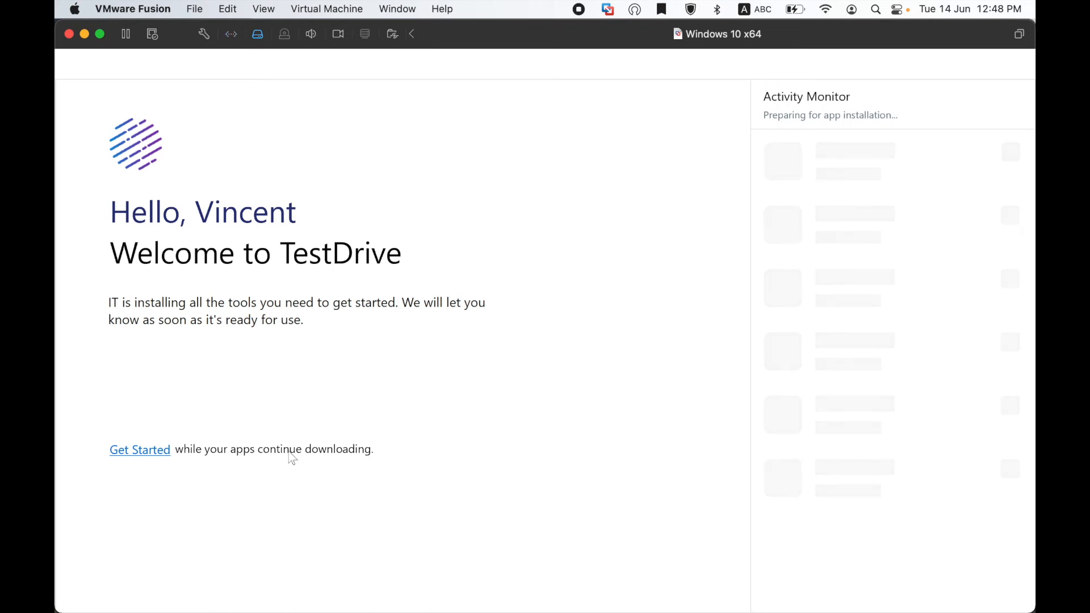
click(138, 457)
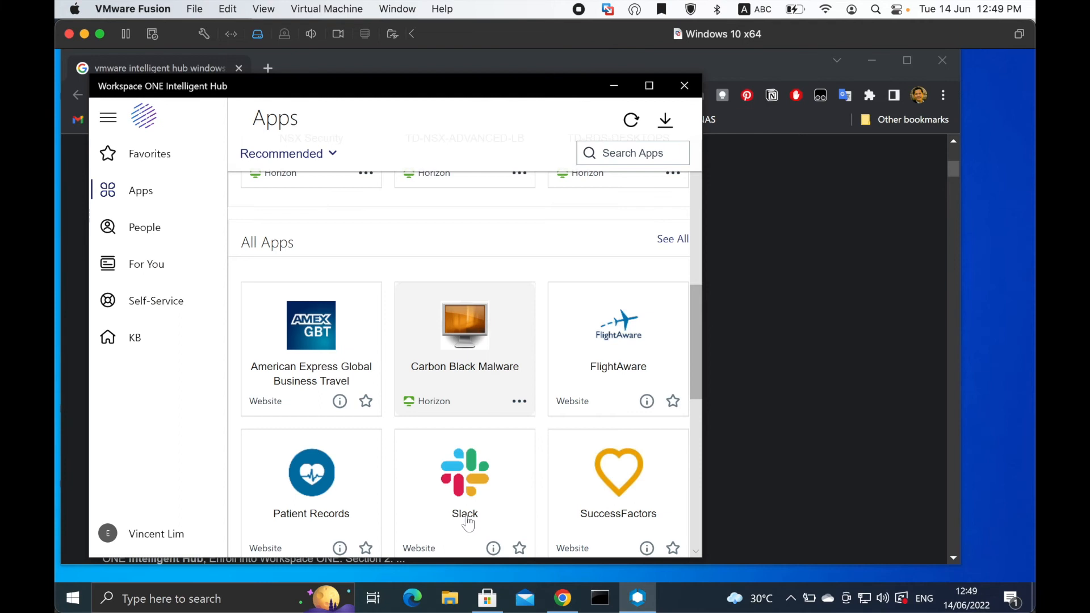
Launch an NVIDIA- VMWARE- vGPU- TEST DRIVE desktop from the Horizon app category and block its clipboard access.
scroll(468, 522, down, 3)
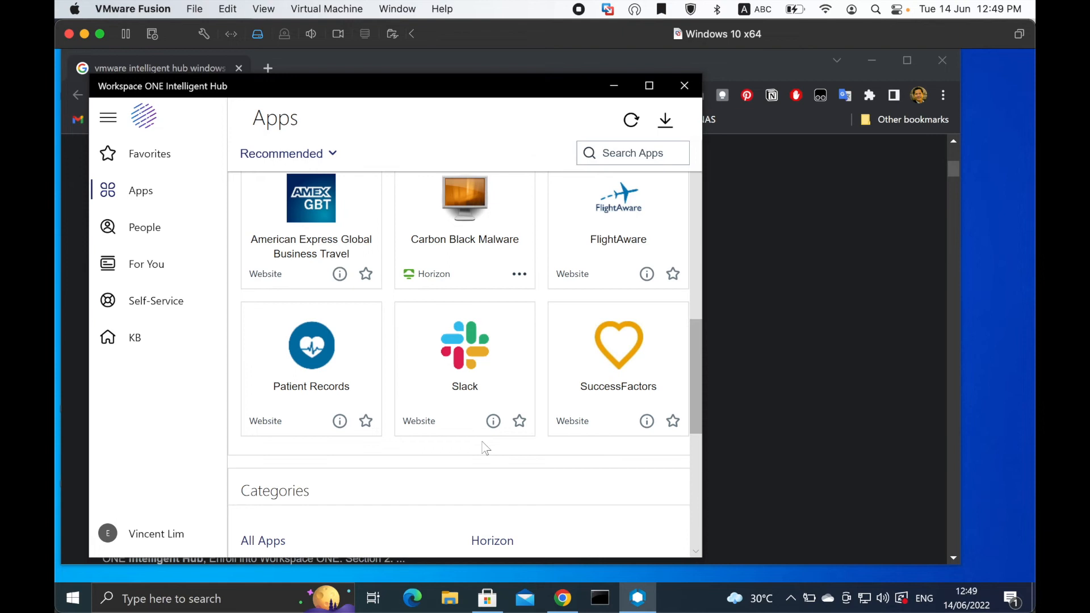
scroll(486, 449, down, 2)
scroll(486, 449, down, 2)
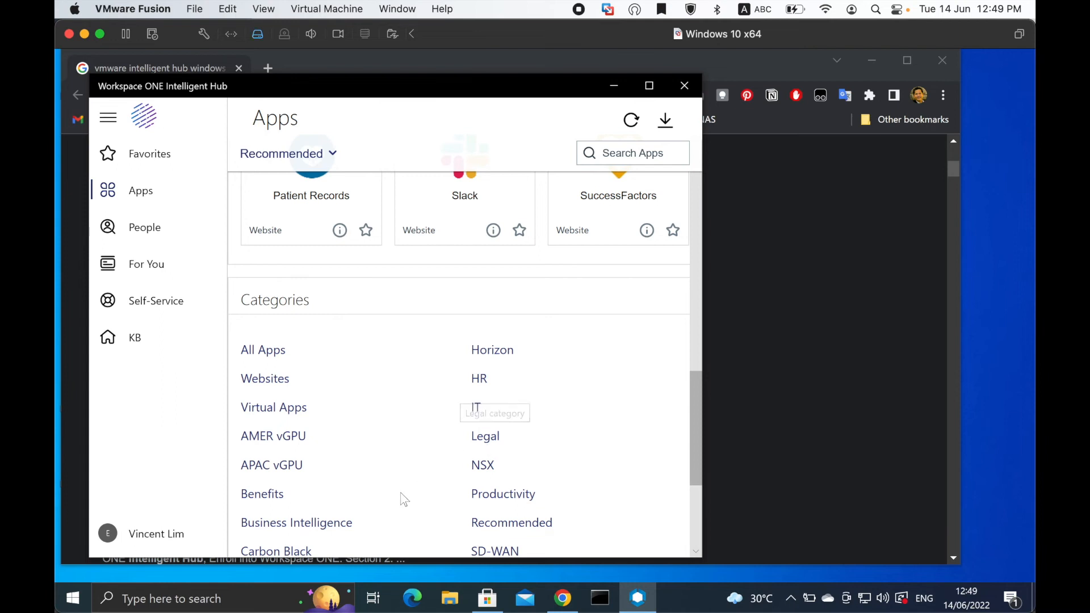
scroll(400, 504, down, 1)
scroll(397, 498, down, 1)
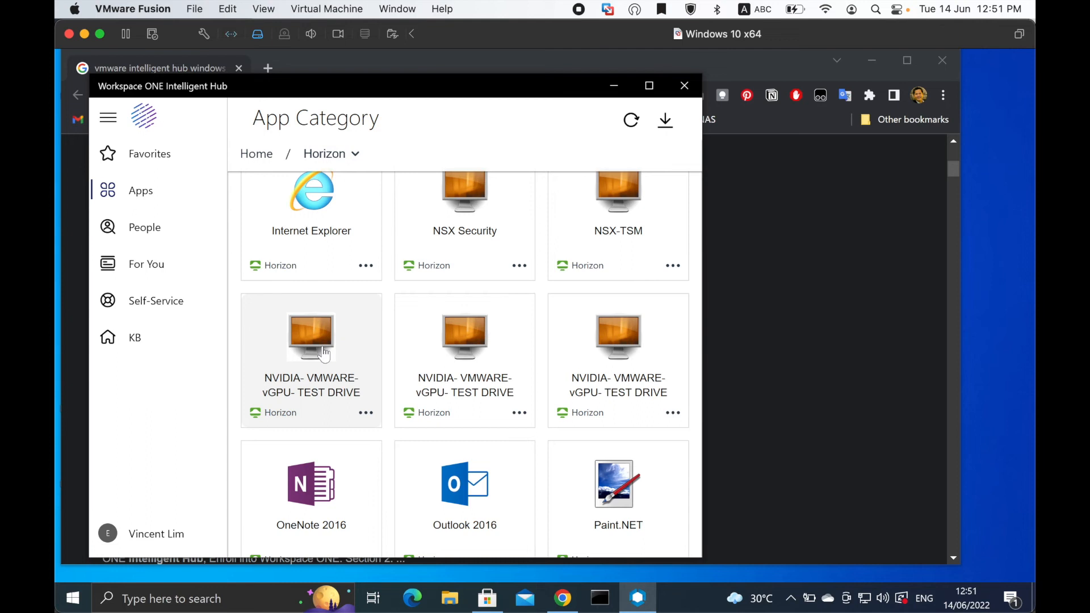
click(323, 352)
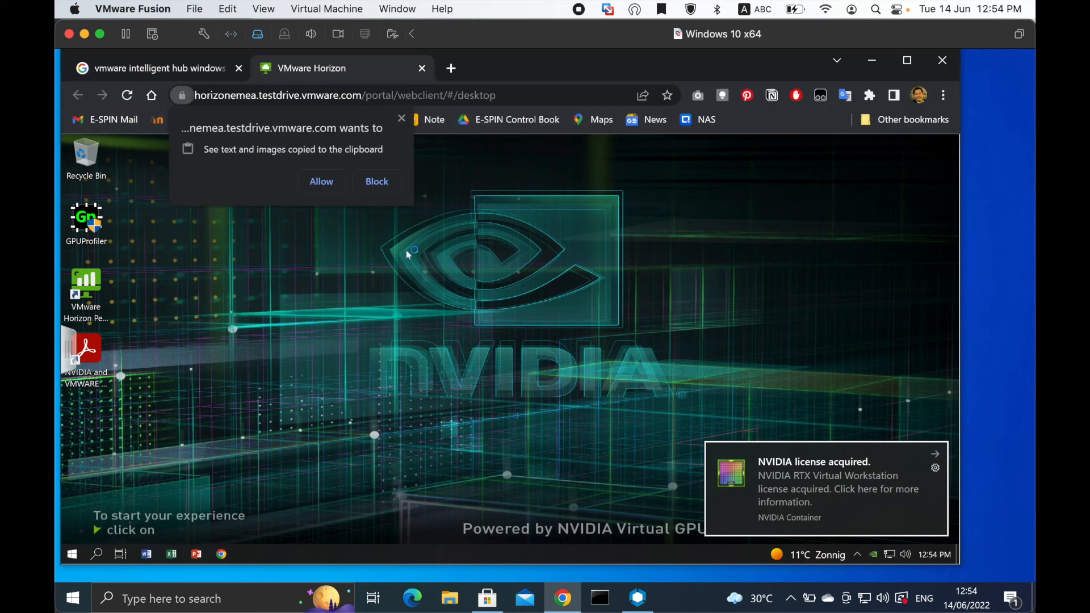
click(370, 187)
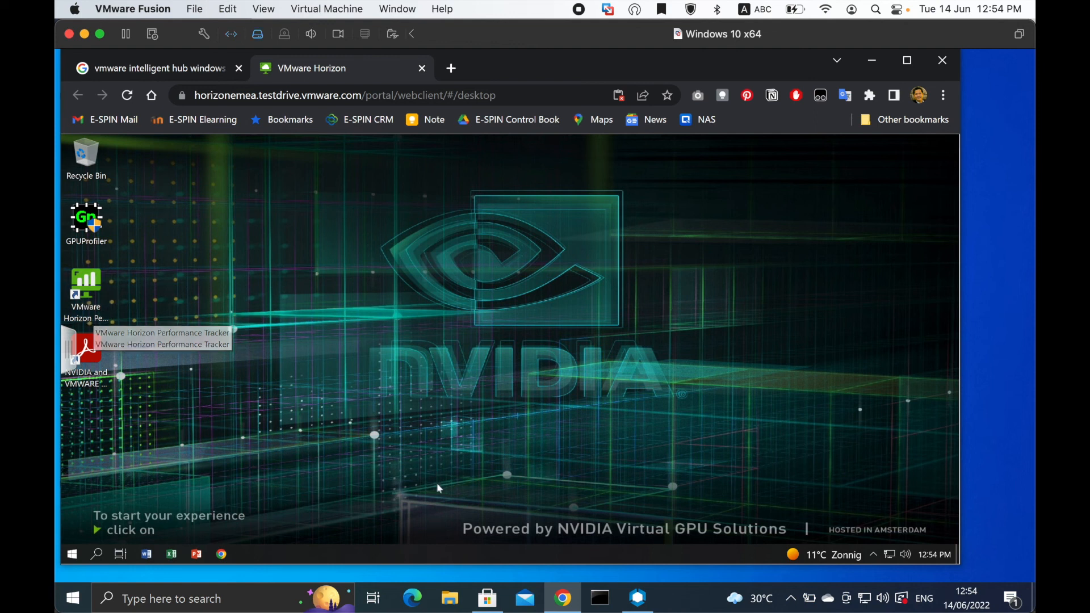
Dismiss the Windows Firewall notification on the NVIDIA virtual desktop and launch Google Earth from its app list.
click(71, 553)
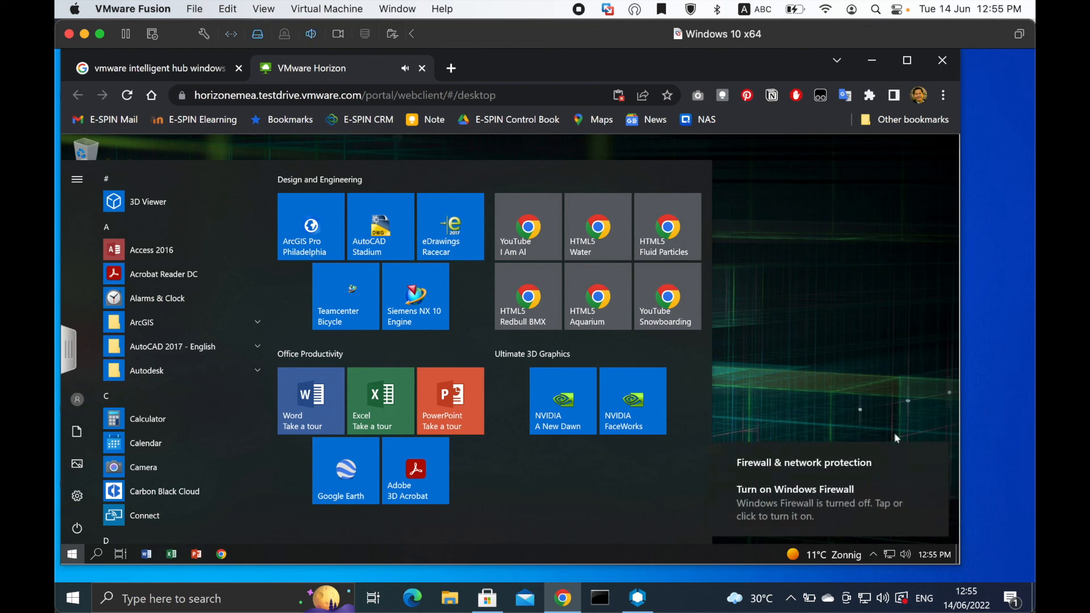
click(923, 445)
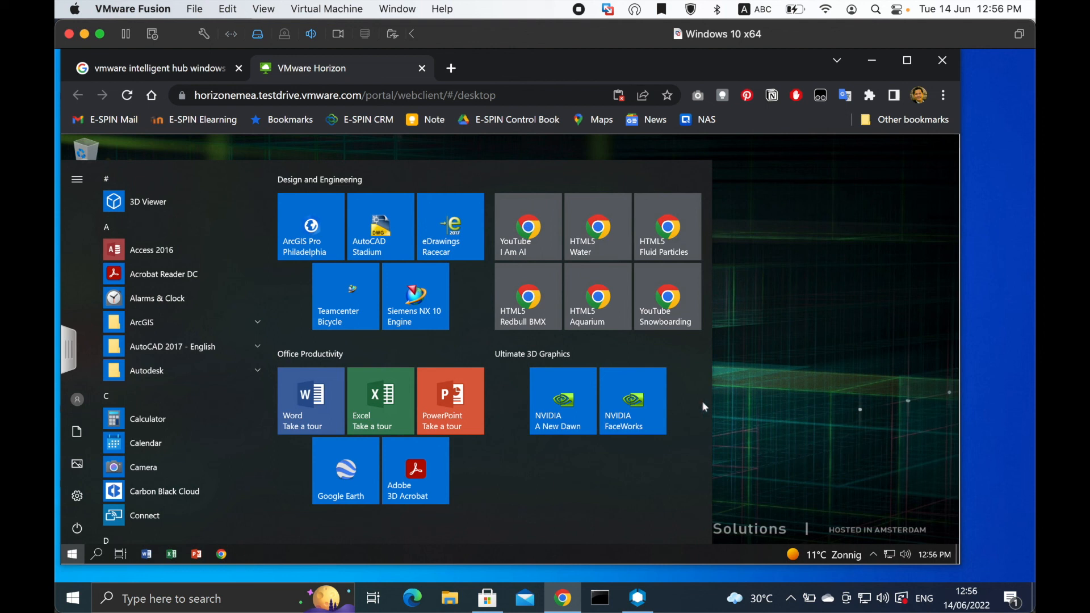
click(344, 481)
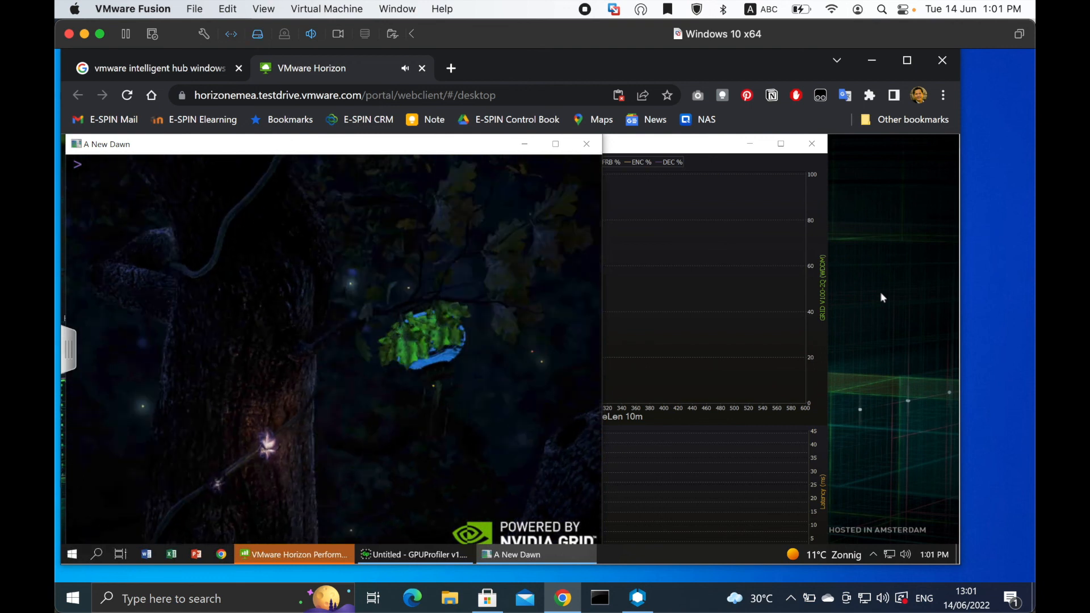
Display the scene controls of the A New Dawn demo.
click(78, 164)
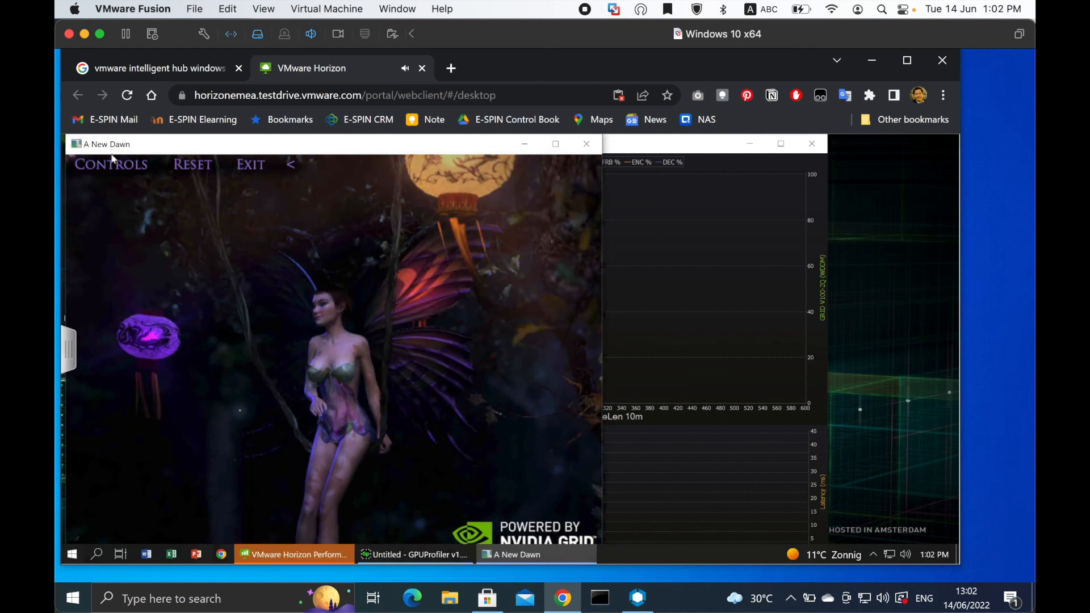
click(113, 162)
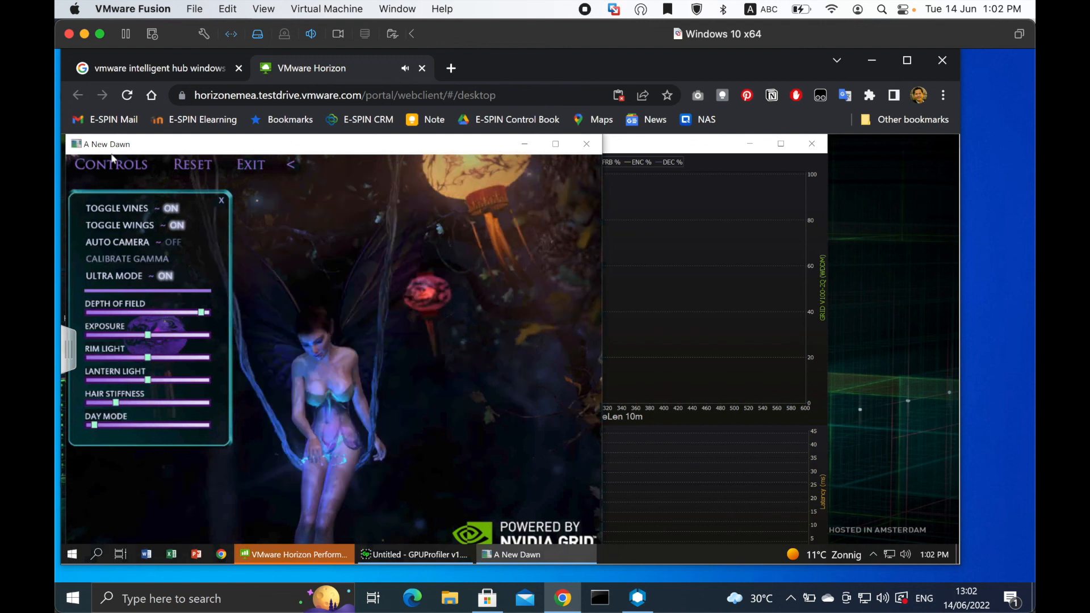